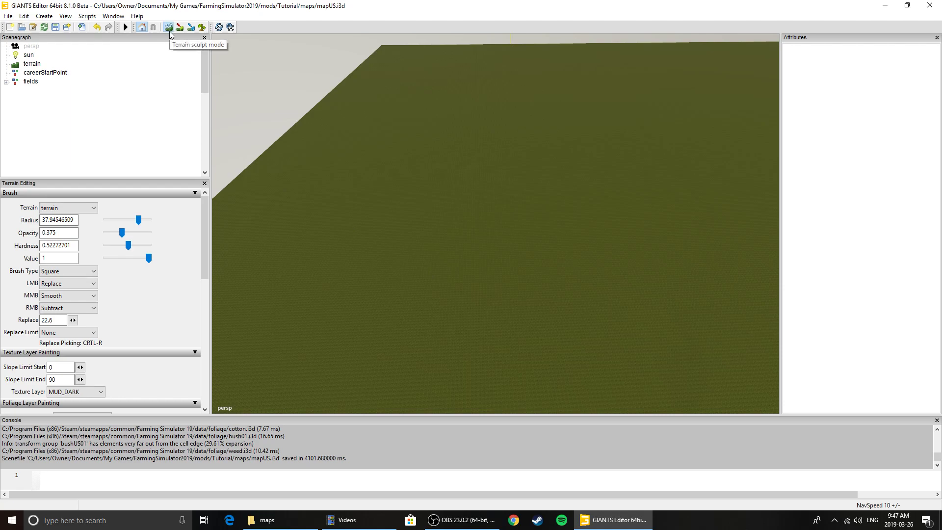
Sculpt a large curved hill on the flat terrain using a round brush with the primary brush action set to Add
left_click(180, 28)
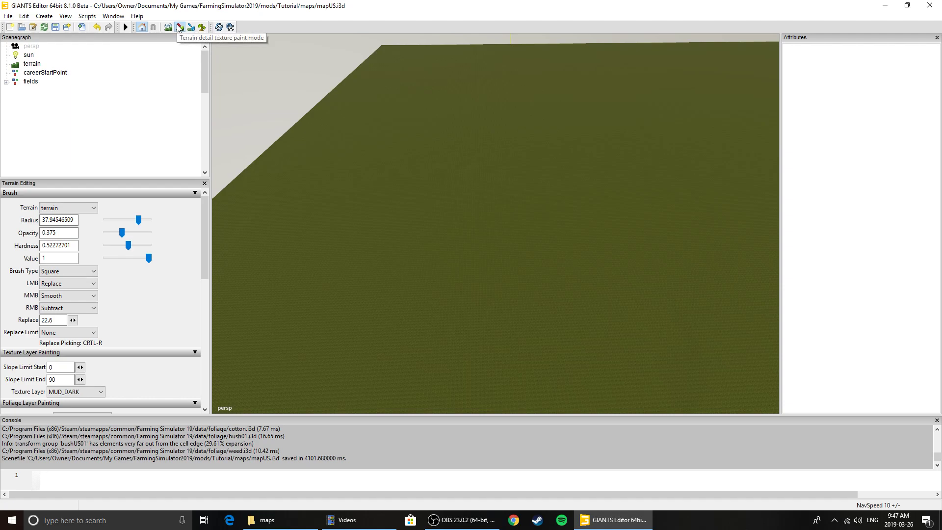
left_click(168, 27)
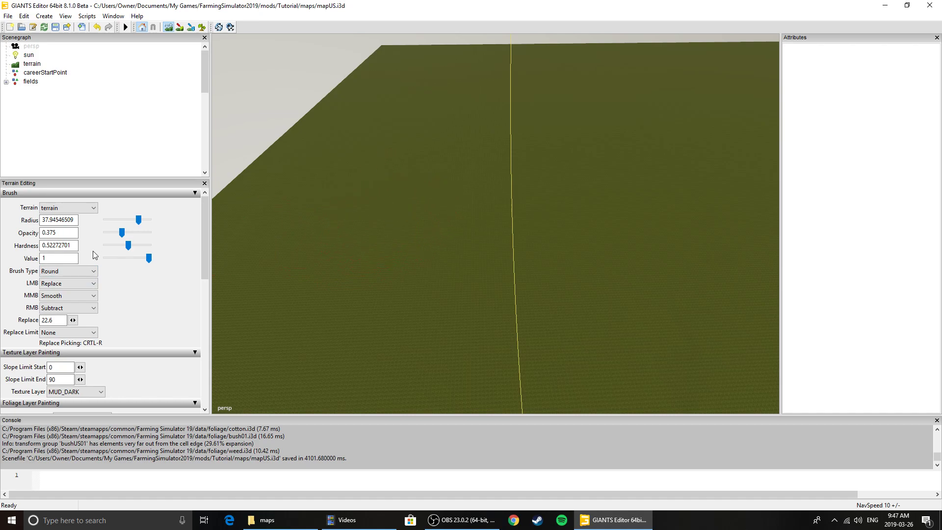
left_click(72, 285)
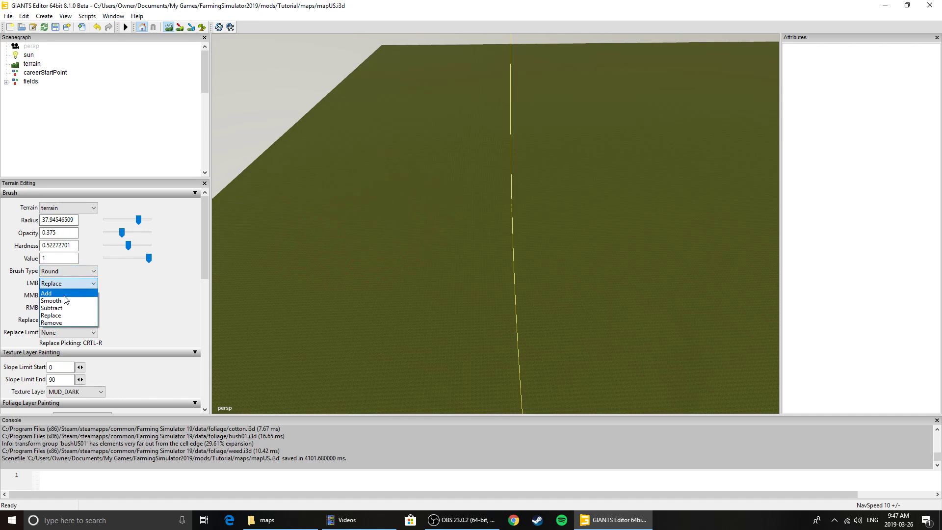
left_click(67, 298)
mouse_move(383, 216)
left_mouse_down()
mouse_move(395, 201)
mouse_move(464, 186)
mouse_move(559, 189)
mouse_move(615, 244)
mouse_move(616, 270)
mouse_move(560, 193)
mouse_move(468, 167)
mouse_move(392, 183)
left_mouse_up()
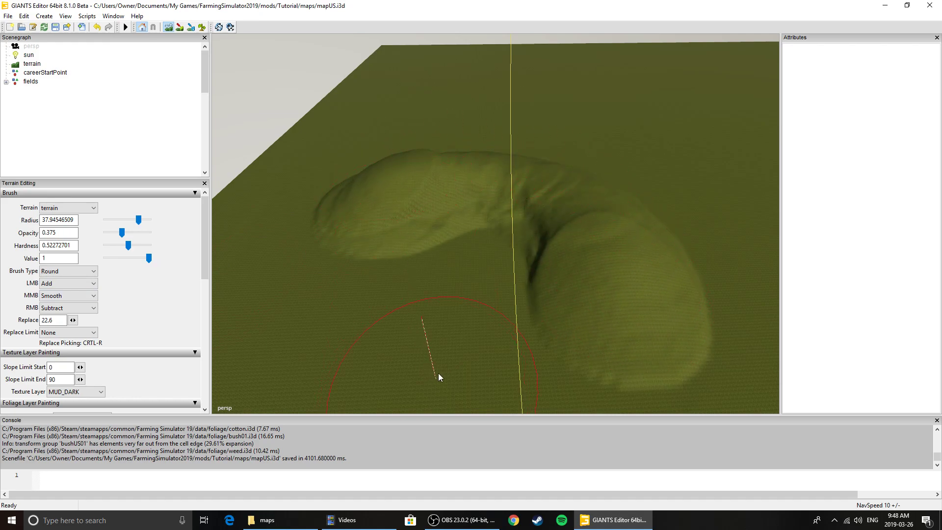
Add ridges along the hill's crest, using a brush radius of about 4.7 and finishing with about 14.3
left_click_drag(136, 220, 110, 220)
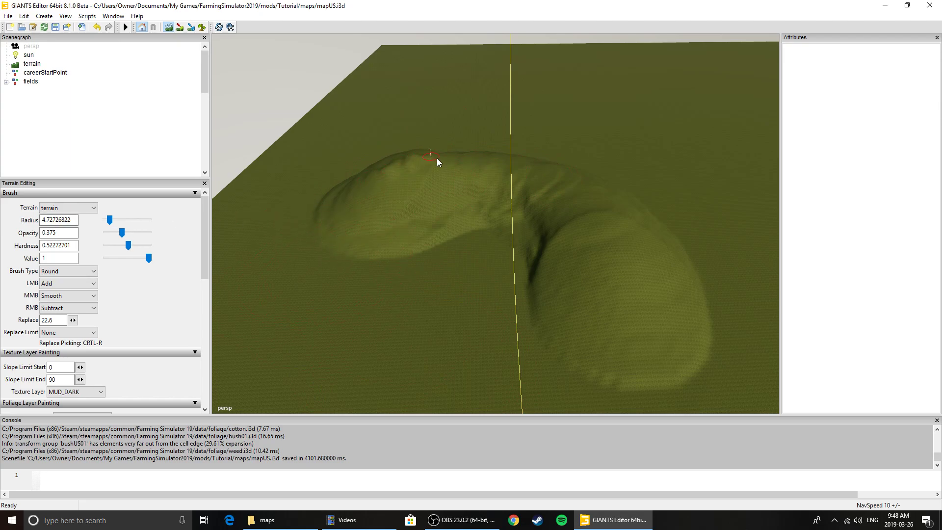
mouse_move(562, 187)
left_mouse_down()
mouse_move(599, 216)
mouse_move(605, 203)
mouse_move(613, 220)
left_mouse_up()
left_click_drag(111, 221, 118, 221)
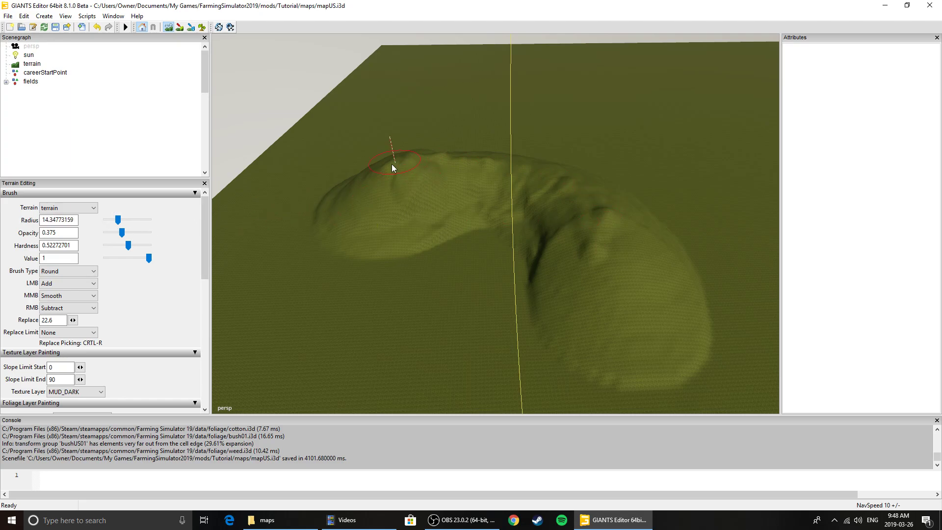
mouse_move(527, 174)
left_mouse_down()
mouse_move(589, 230)
mouse_move(568, 183)
mouse_move(633, 255)
mouse_move(631, 233)
mouse_move(629, 268)
left_mouse_up()
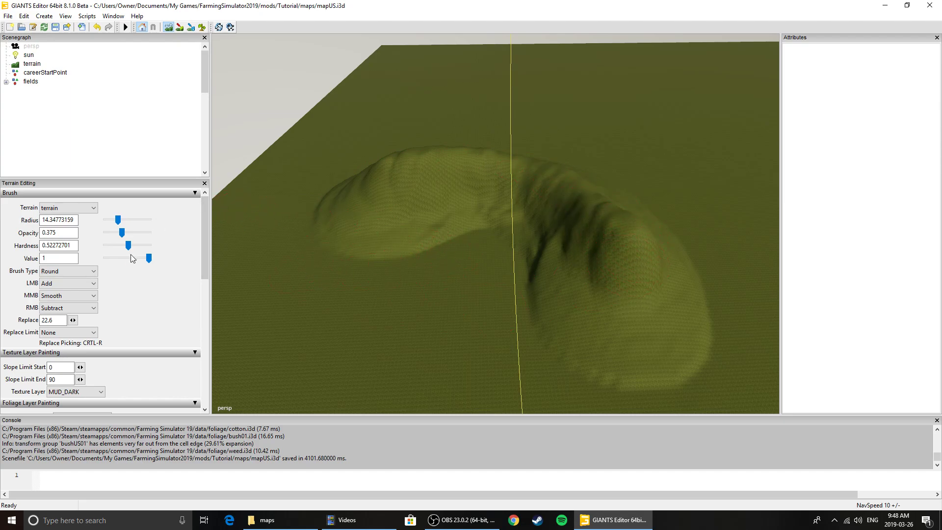
Paint the flat ground inside the hill's curve with the DIRT_ROUGH texture layer
left_click(180, 28)
mouse_move(206, 260)
left_mouse_down()
mouse_move(208, 276)
mouse_move(206, 266)
left_mouse_up()
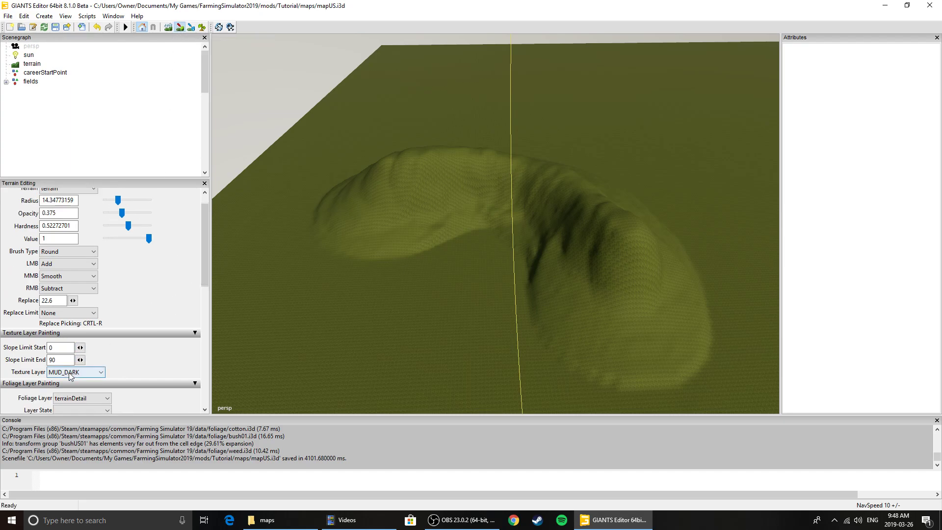
left_click(74, 372)
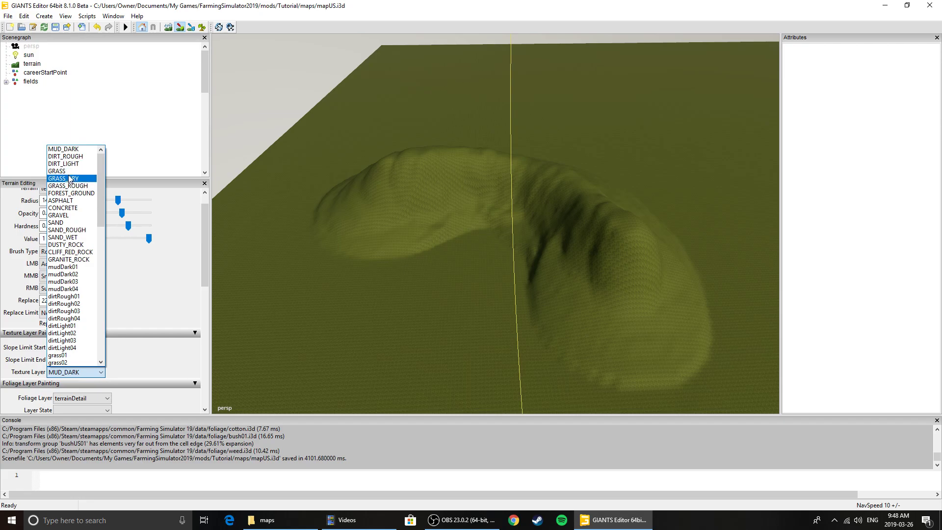
left_click(79, 156)
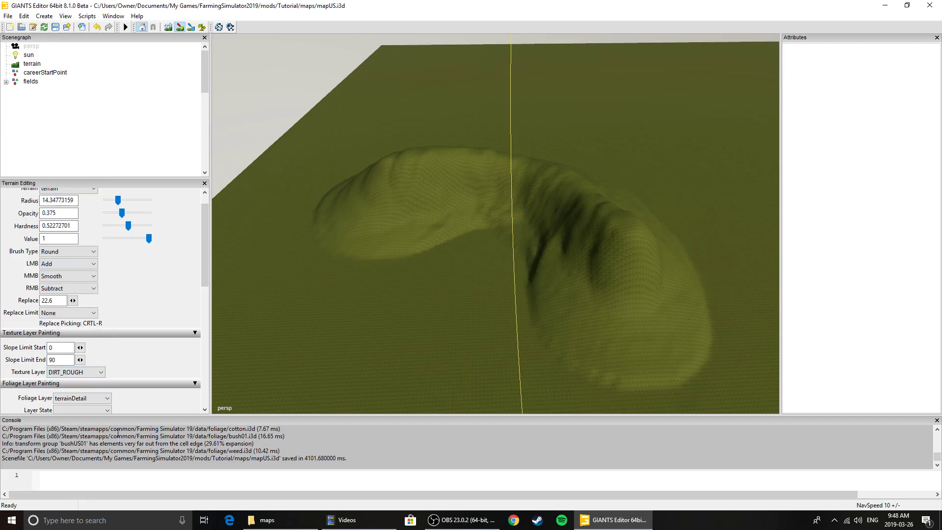
left_click_drag(395, 300, 410, 293)
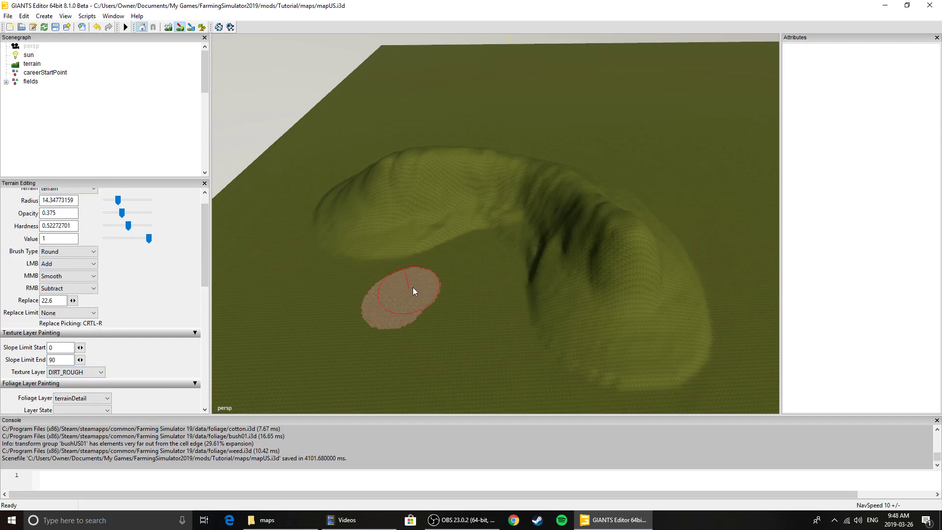
mouse_move(497, 283)
left_mouse_down()
mouse_move(509, 327)
mouse_move(443, 295)
mouse_move(317, 271)
mouse_move(330, 286)
left_mouse_up()
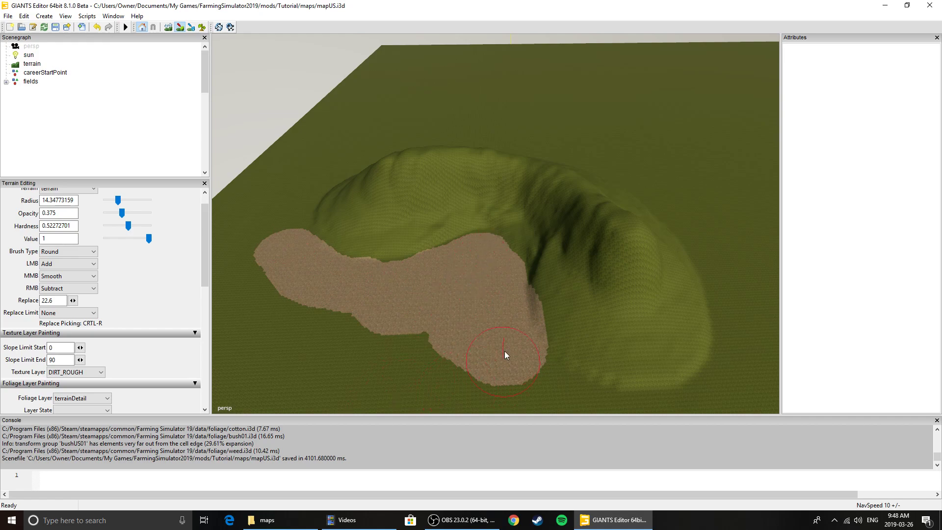
Try painting DIRT_ROUGH across the hill's slope with a brush radius of about 4.4, and undo the strokes
left_click_drag(118, 200, 108, 201)
mouse_move(389, 213)
left_mouse_down()
mouse_move(444, 193)
mouse_move(511, 196)
mouse_move(564, 241)
mouse_move(606, 300)
mouse_move(660, 287)
mouse_move(666, 247)
mouse_move(613, 319)
mouse_move(563, 251)
mouse_move(389, 190)
mouse_move(347, 193)
mouse_move(414, 210)
mouse_move(363, 196)
left_mouse_up()
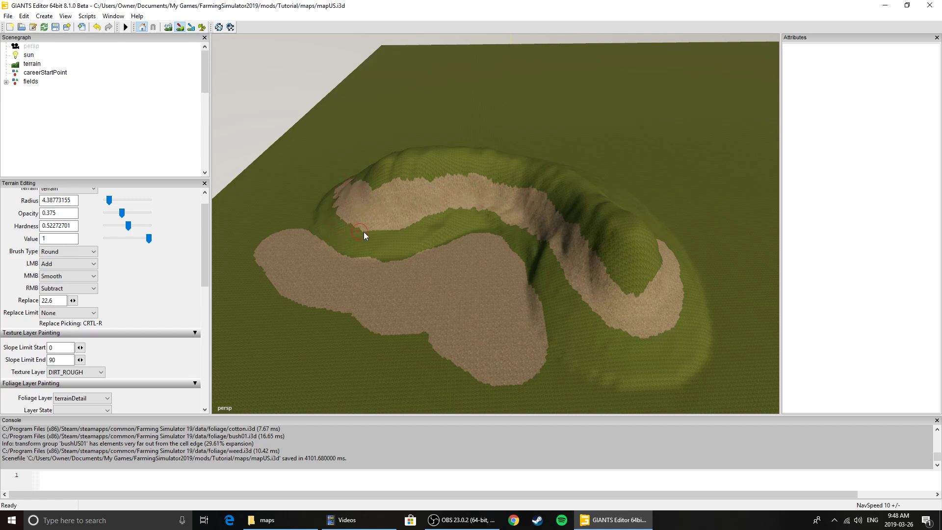
key("ctrl+z")
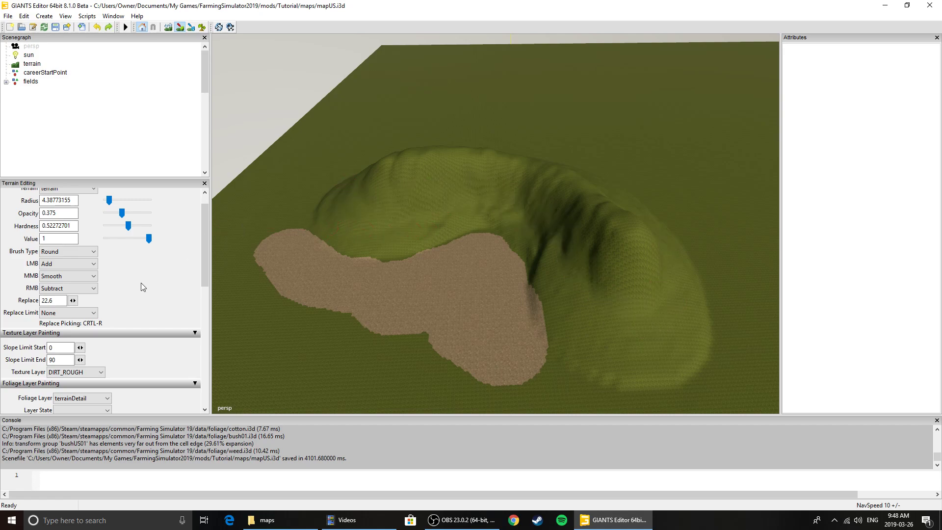
Paint DIRT_ROUGH along the hill's crest and outer edge with slope limits 2 to 8 and a brush radius of about 6.9
left_click(50, 347)
type("2")
key("Tab")
scroll(341, 235, "up", 5)
mouse_move(632, 194)
left_mouse_down()
mouse_move(484, 154)
mouse_move(337, 177)
left_mouse_up()
mouse_move(528, 160)
left_mouse_down()
mouse_move(642, 245)
mouse_move(591, 202)
left_mouse_up()
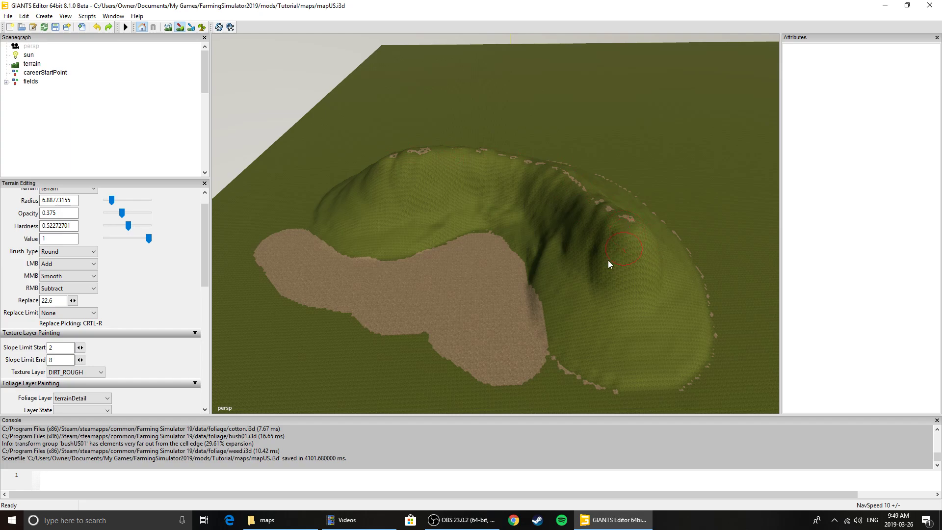
Set the slope limits to 8 and 14, and extend the DIRT_ROUGH painting along the hill's foot and crest
double_click(68, 347)
type("7")
double_click(61, 361)
left_click_drag(606, 385, 684, 390)
mouse_move(590, 255)
left_mouse_down()
mouse_move(563, 185)
mouse_move(505, 161)
mouse_move(480, 162)
left_mouse_up()
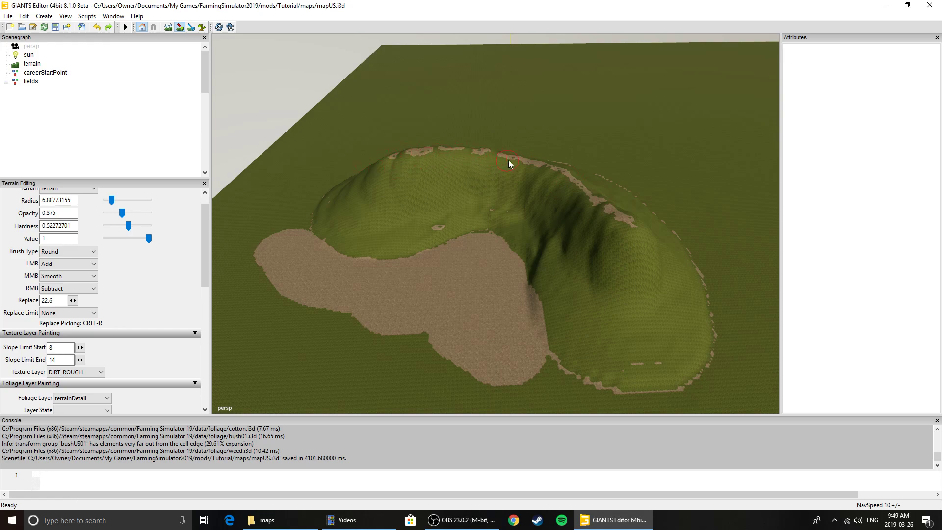
Paint GRASS_DRY on the hill's lower inner slopes with slope limits 16 to 34 and a brush radius of about 9.9
double_click(50, 347)
type("16")
double_click(51, 359)
left_click(74, 371)
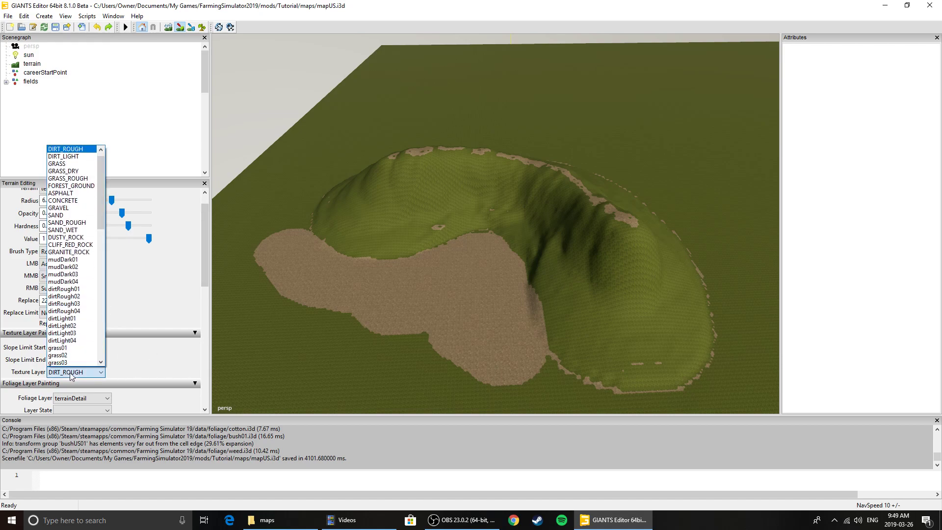
left_click(74, 172)
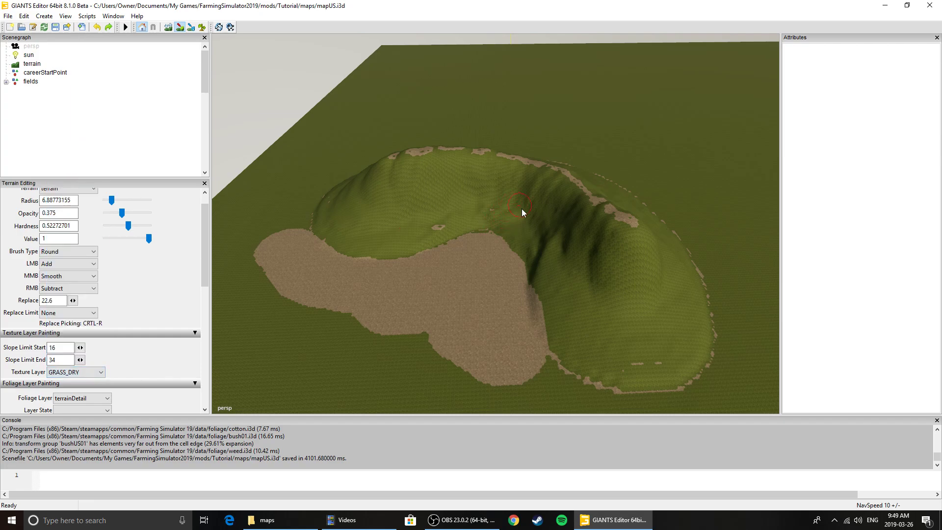
scroll(595, 340, "up", 1, "ctrl")
mouse_move(612, 347)
left_mouse_down()
mouse_move(560, 275)
mouse_move(542, 211)
mouse_move(497, 225)
mouse_move(448, 185)
mouse_move(389, 254)
left_mouse_up()
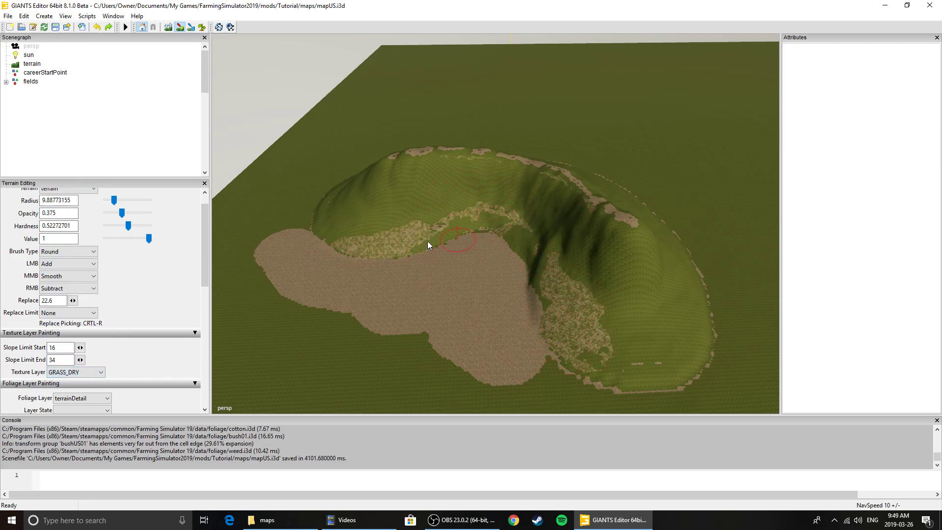
Continue painting GRASS_DRY over the hill's ends, crest and back side
mouse_move(314, 193)
left_mouse_down()
mouse_move(368, 227)
mouse_move(611, 275)
mouse_move(657, 353)
mouse_move(670, 354)
left_mouse_up()
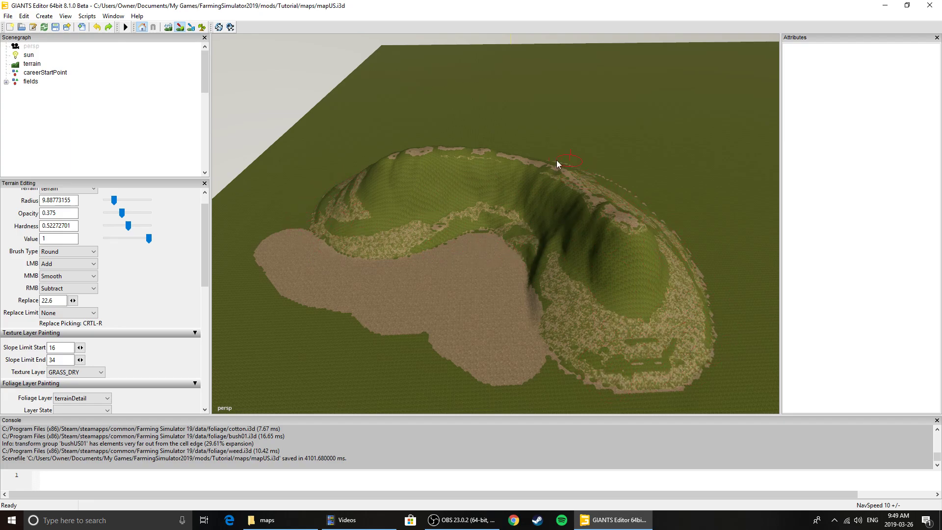
mouse_move(398, 157)
left_mouse_down()
mouse_move(603, 196)
mouse_move(411, 155)
left_mouse_up()
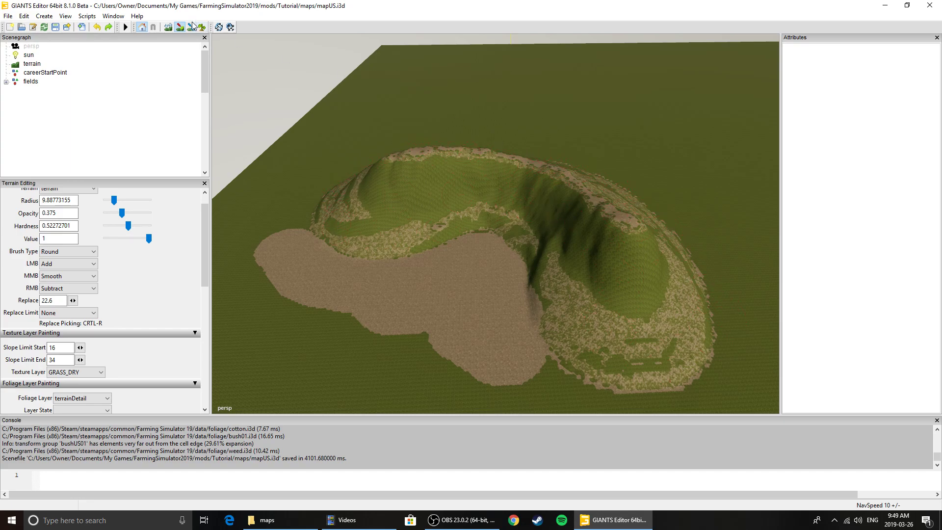
mouse_move(470, 227)
middle_mouse_down()
mouse_move(330, 226)
mouse_move(211, 252)
mouse_move(225, 247)
middle_mouse_up()
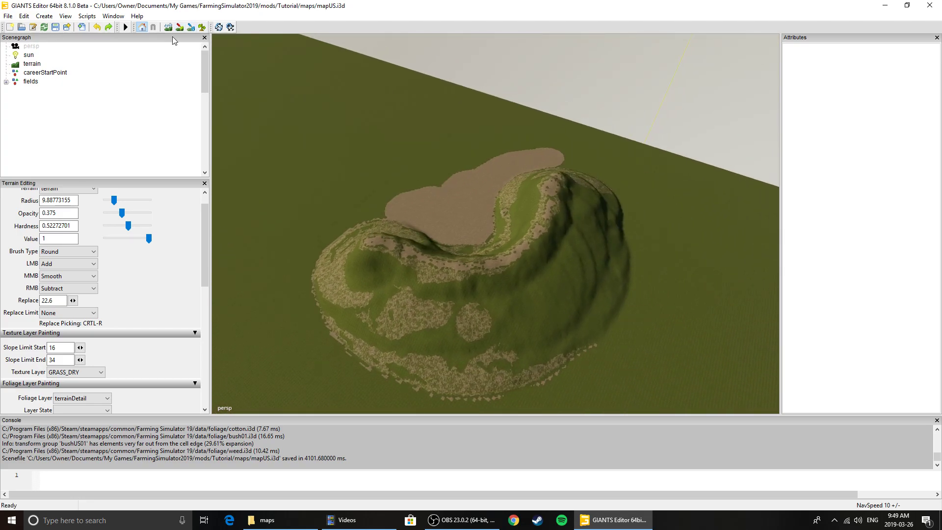
mouse_move(517, 313)
left_mouse_down()
mouse_move(479, 288)
mouse_move(431, 317)
mouse_move(387, 307)
mouse_move(592, 206)
mouse_move(604, 279)
mouse_move(599, 193)
mouse_move(574, 337)
mouse_move(632, 265)
left_mouse_up()
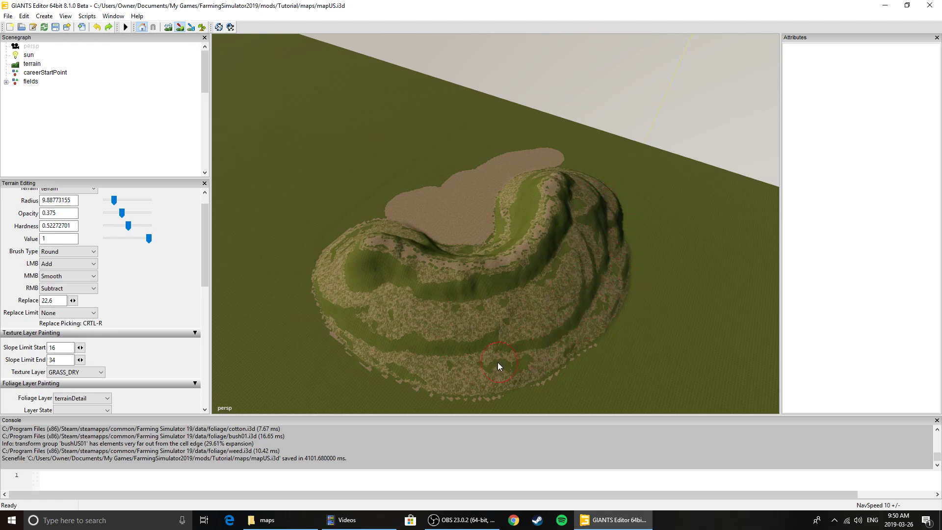
Set the slope limits to 34 and 62, and paint GRANITE_ROCK over the hill's back side and crest
double_click(63, 347)
type("3")
double_click(69, 362)
left_click(100, 372)
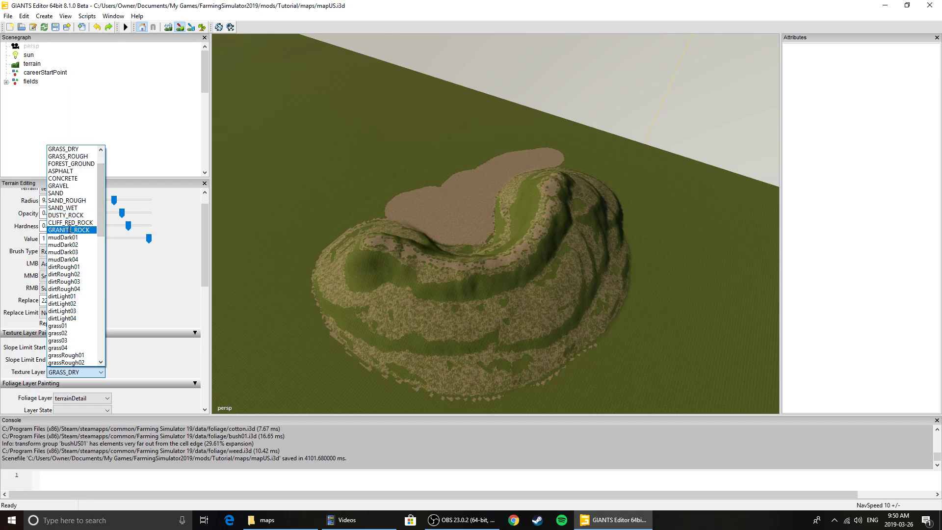
left_click(70, 231)
mouse_move(378, 267)
left_mouse_down()
mouse_move(343, 319)
mouse_move(376, 336)
mouse_move(571, 351)
mouse_move(382, 269)
mouse_move(592, 201)
mouse_move(575, 234)
mouse_move(589, 288)
mouse_move(623, 309)
mouse_move(566, 356)
mouse_move(612, 191)
mouse_move(535, 206)
mouse_move(542, 184)
mouse_move(532, 171)
mouse_move(480, 252)
mouse_move(349, 246)
mouse_move(363, 250)
left_mouse_up()
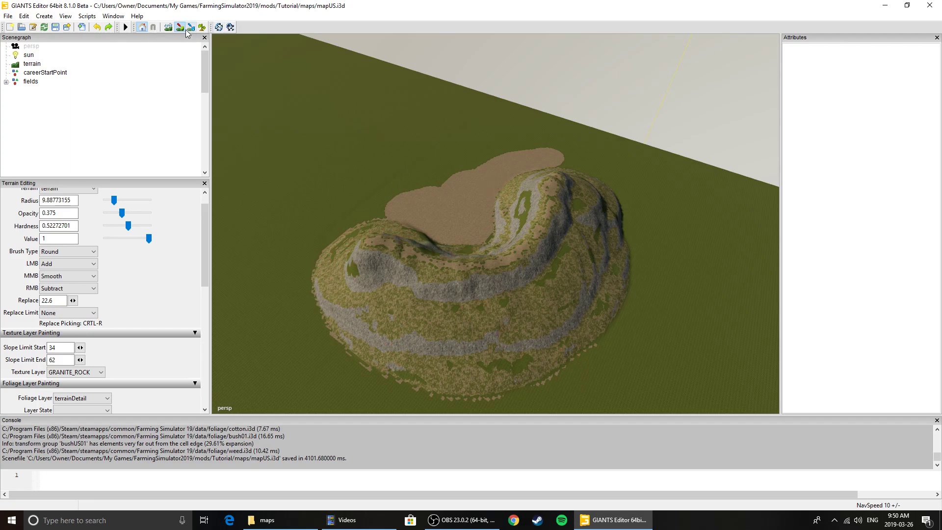
Paint GRANITE_ROCK over the steep areas on the hill's inner side facing the dirt patch
scroll(314, 166, "up", 6)
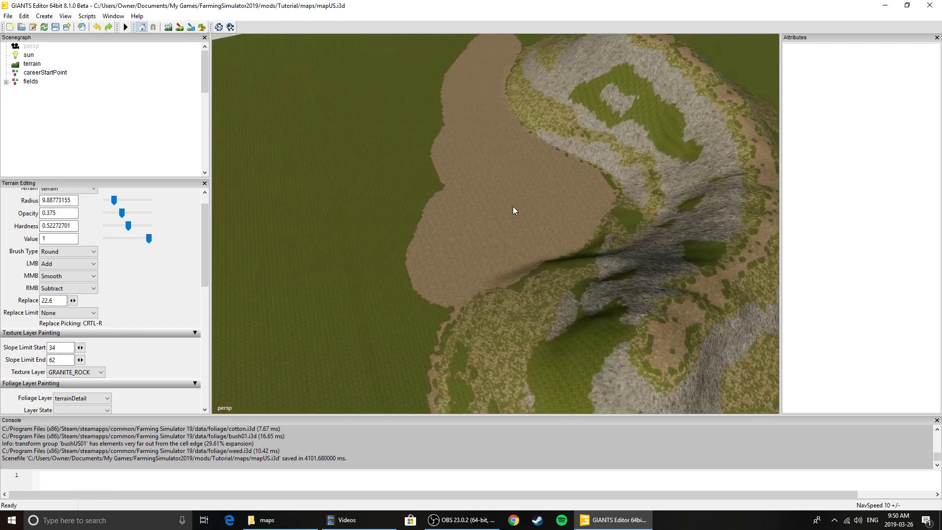
scroll(513, 210, "down", 6)
left_click(180, 28)
mouse_move(486, 278)
left_mouse_down()
mouse_move(499, 290)
mouse_move(501, 343)
left_mouse_up()
mouse_move(524, 410)
left_mouse_down()
mouse_move(565, 334)
mouse_move(515, 307)
mouse_move(548, 225)
left_mouse_up()
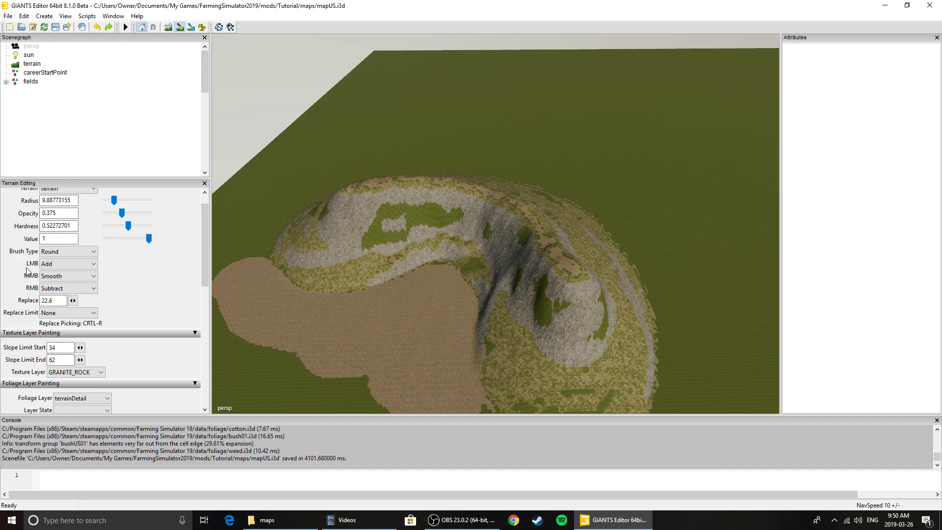
Set the slope limits to 62 and 90, and paint CLIFF_RED_ROCK on the steepest green patches of the hill's inner face
left_click(69, 348)
type("62")
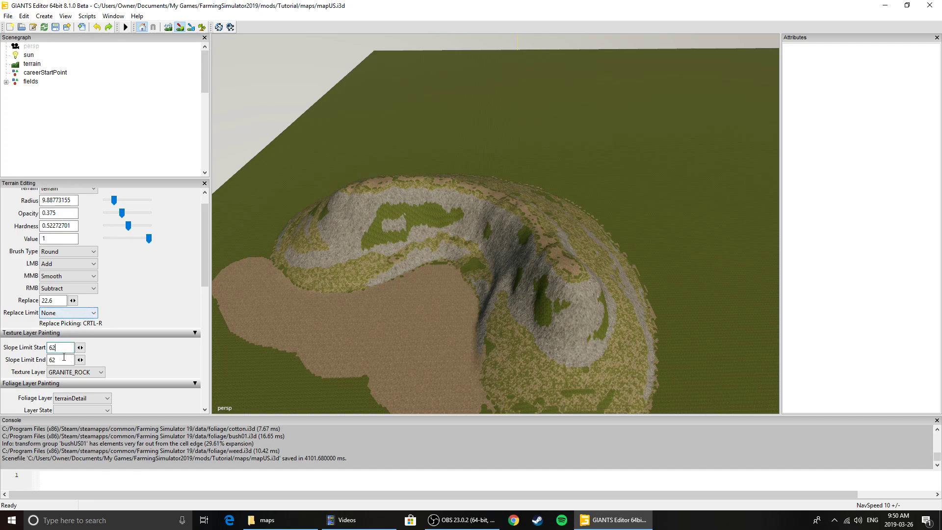
key("Tab")
type("9")
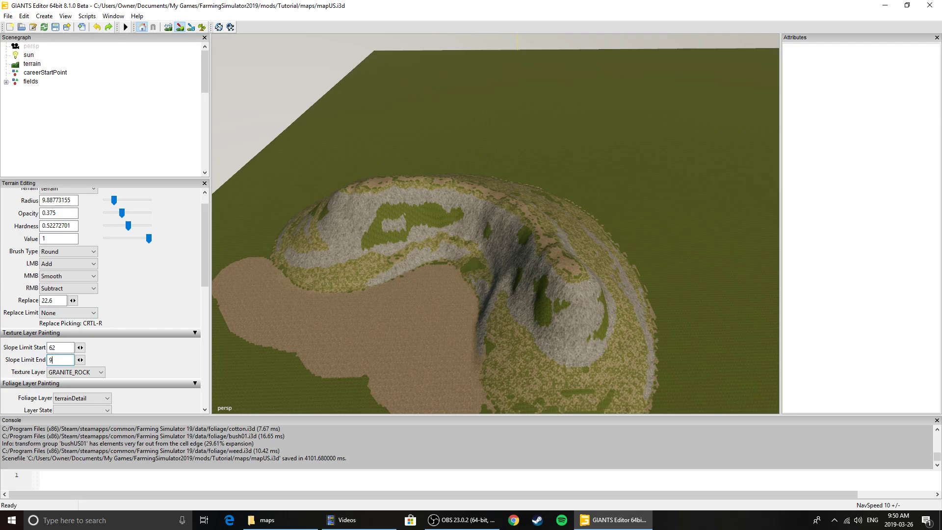
left_click(83, 372)
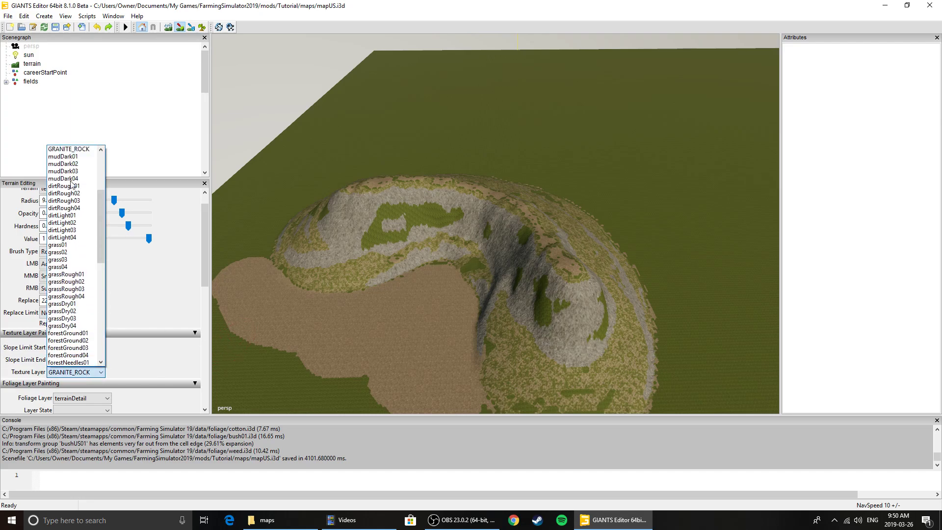
scroll(72, 210, "up", 5)
left_click(69, 252)
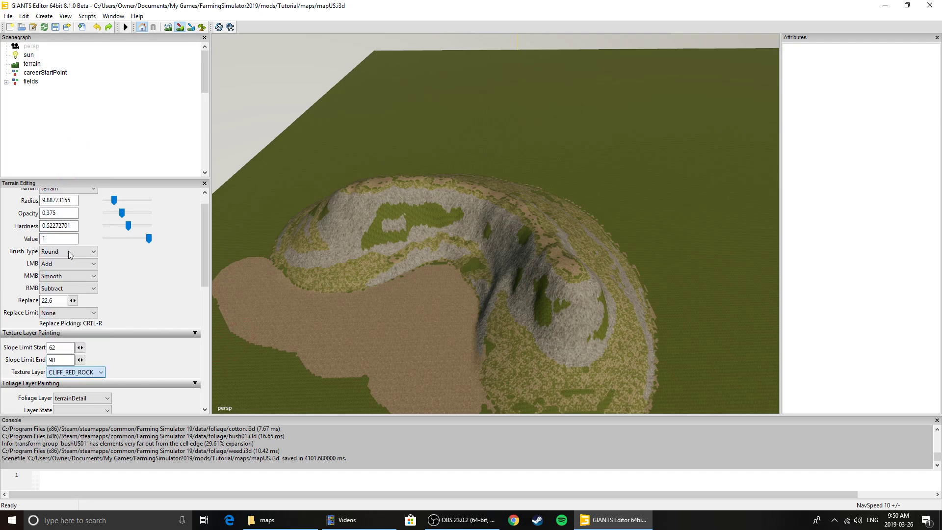
left_click_drag(378, 230, 470, 217)
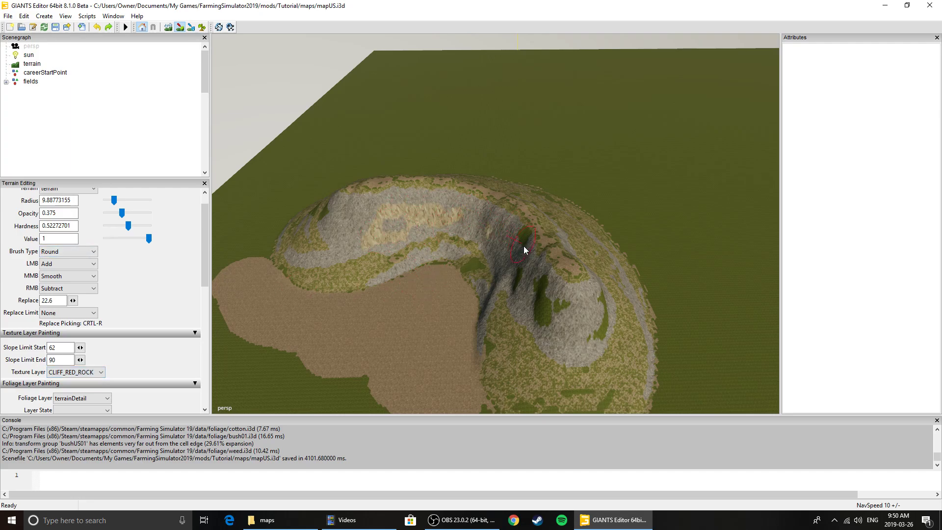
left_click_drag(599, 339, 607, 269)
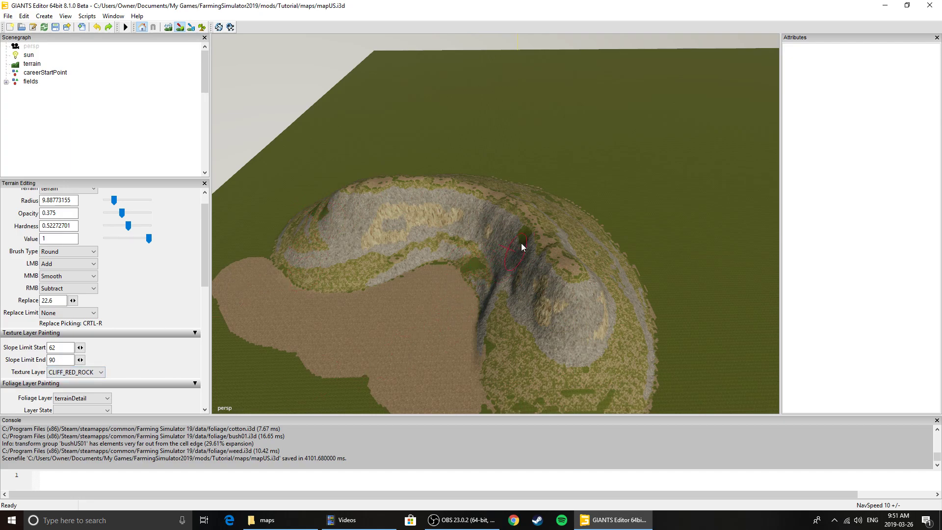
Set the slope limits to 0 and 7, and paint CLIFF_RED_ROCK along the flat inner foot of the hill
double_click(61, 347)
type("0")
key("Tab")
type("7")
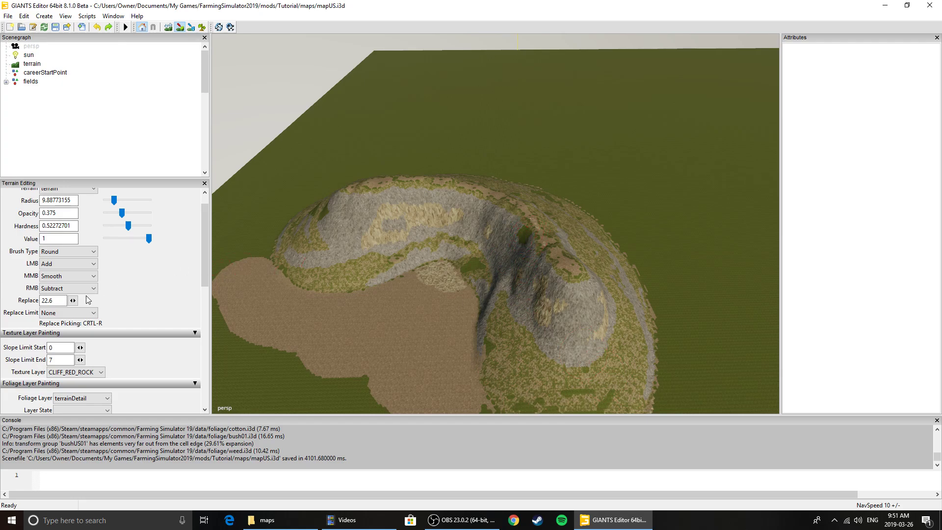
mouse_move(303, 268)
left_mouse_down()
mouse_move(336, 288)
mouse_move(480, 298)
left_mouse_up()
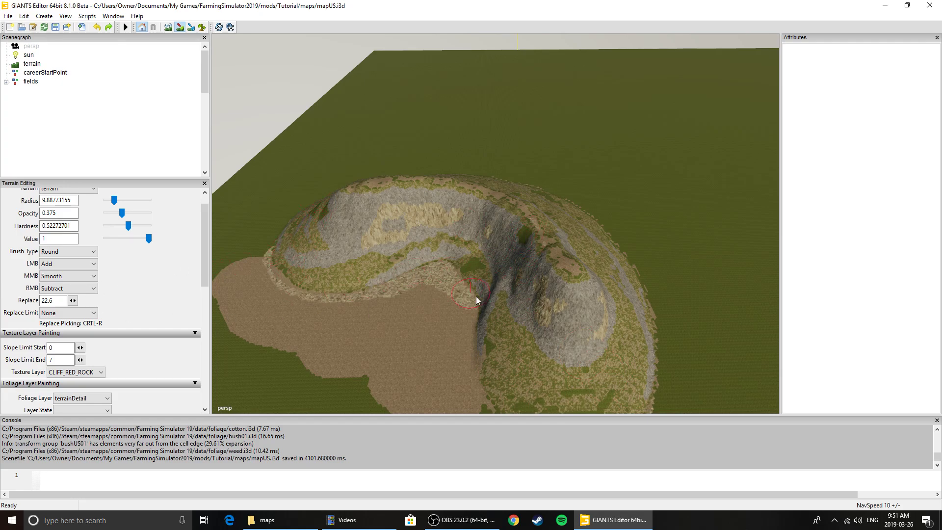
Set the texture layer to DIRT_ROUGH and extend the dirt patch over the flat ground in front of the hill
left_click(181, 28)
scroll(398, 205, "down", 5)
mouse_move(415, 212)
left_mouse_down("alt")
mouse_move(443, 234)
mouse_move(451, 204)
left_mouse_up("alt")
scroll(444, 234, "up", 6)
scroll(452, 204, "down", 4)
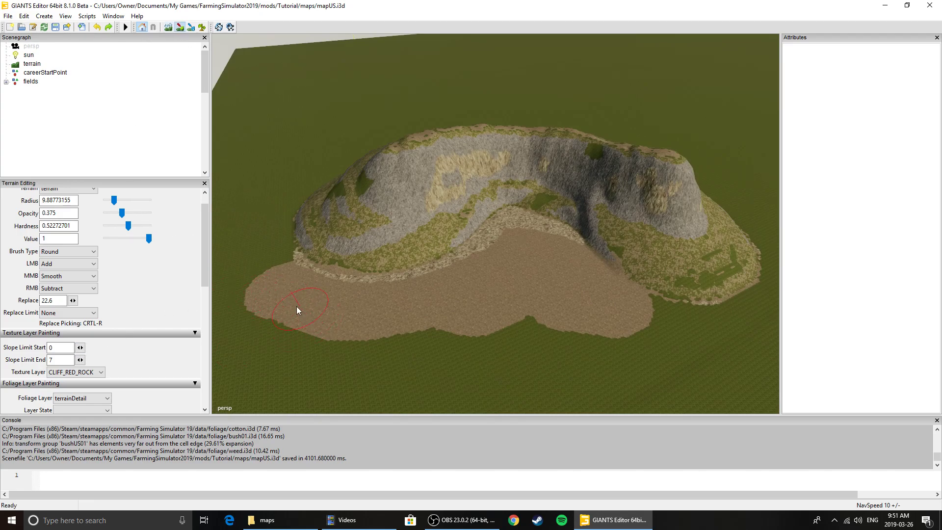
left_click(84, 373)
scroll(84, 230, "up", 5)
left_click(81, 156)
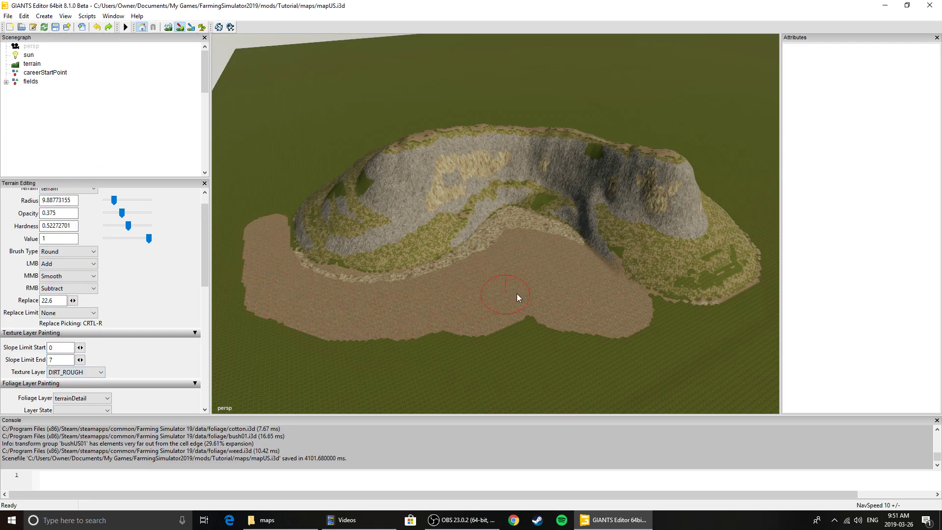
mouse_move(660, 319)
left_mouse_down()
mouse_move(598, 353)
mouse_move(304, 324)
mouse_move(363, 383)
mouse_move(645, 389)
mouse_move(370, 384)
left_mouse_up()
mouse_move(230, 333)
left_mouse_down()
mouse_move(595, 411)
mouse_move(668, 361)
mouse_move(631, 415)
left_mouse_up()
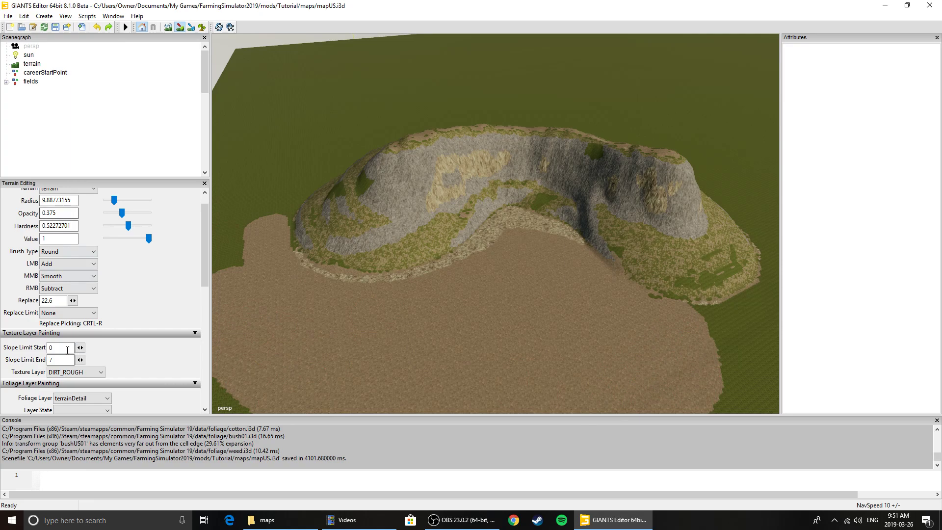
Set the brush radius to about 1.33 and start a GRASS_DRY border on the dirt patch's edge beside the hill's left end
scroll(76, 376, "down", 2)
scroll(76, 377, "down", 1)
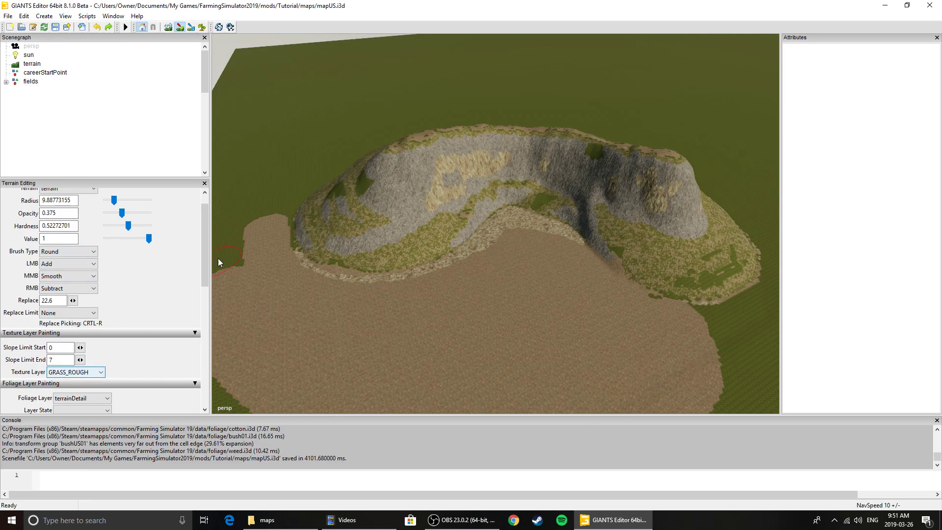
left_click_drag(114, 200, 108, 204)
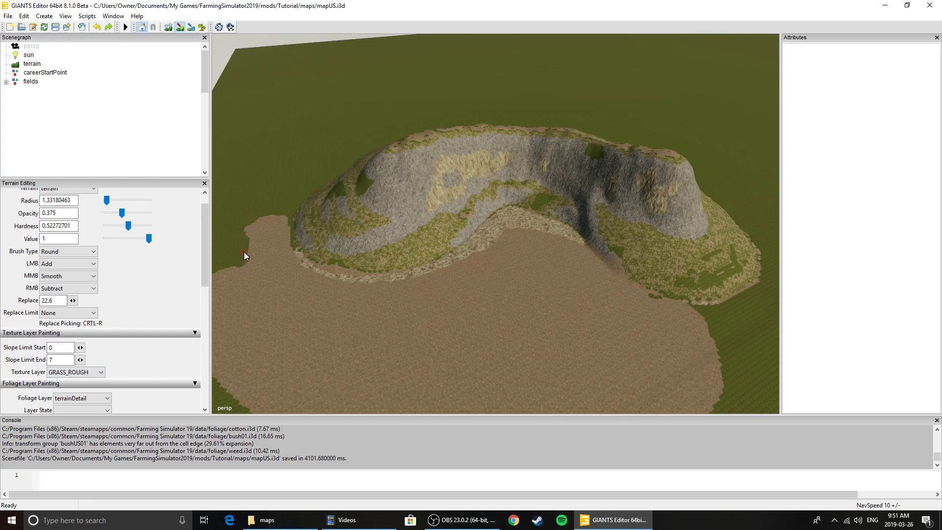
scroll(72, 375, "up", 1)
left_click_drag(282, 218, 250, 224)
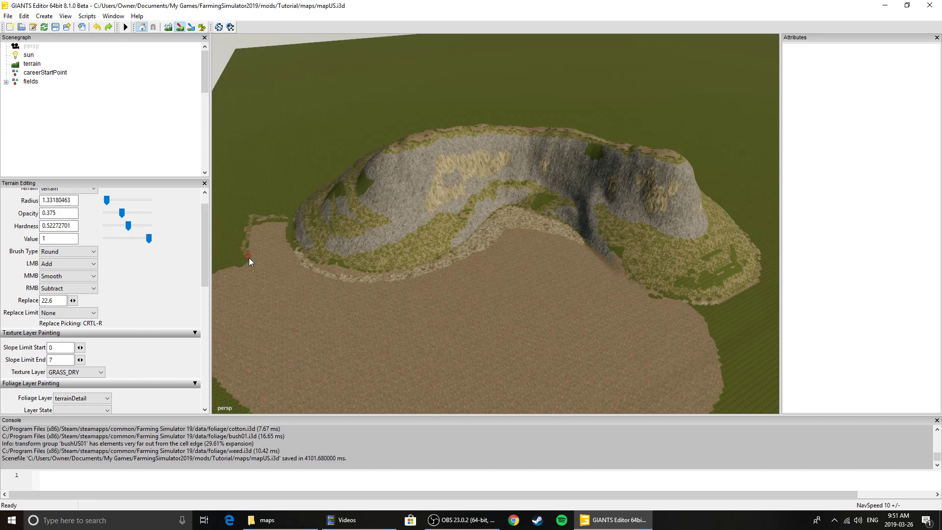
Continue the GRASS_DRY border around the whole dirt patch and roughen it into irregular patches with a brush radius of about 0.83
left_click(183, 26)
mouse_move(272, 120)
left_mouse_down("alt")
mouse_move(273, 154)
mouse_move(328, 168)
left_mouse_up("alt")
middle_click_drag(328, 168, 326, 167, "alt")
left_click(180, 29)
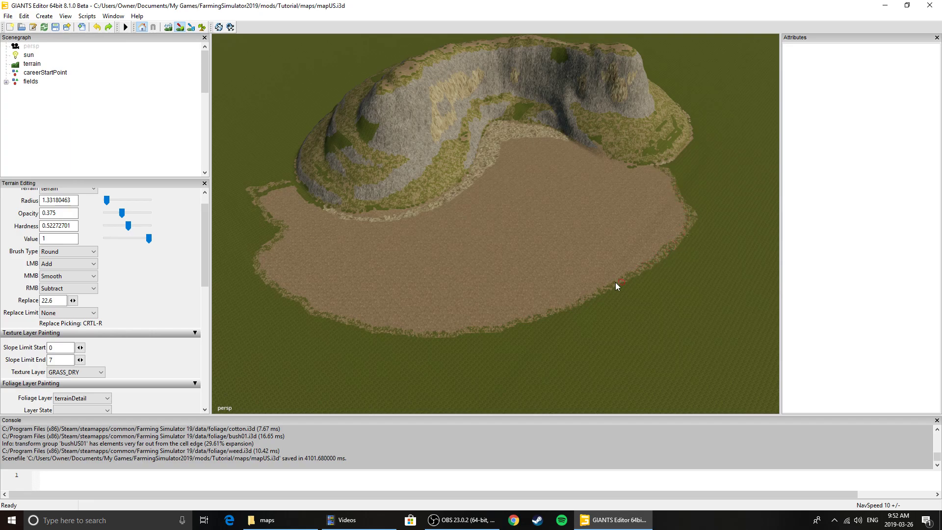
scroll(601, 284, "down", 1)
left_click_drag(601, 284, 584, 290)
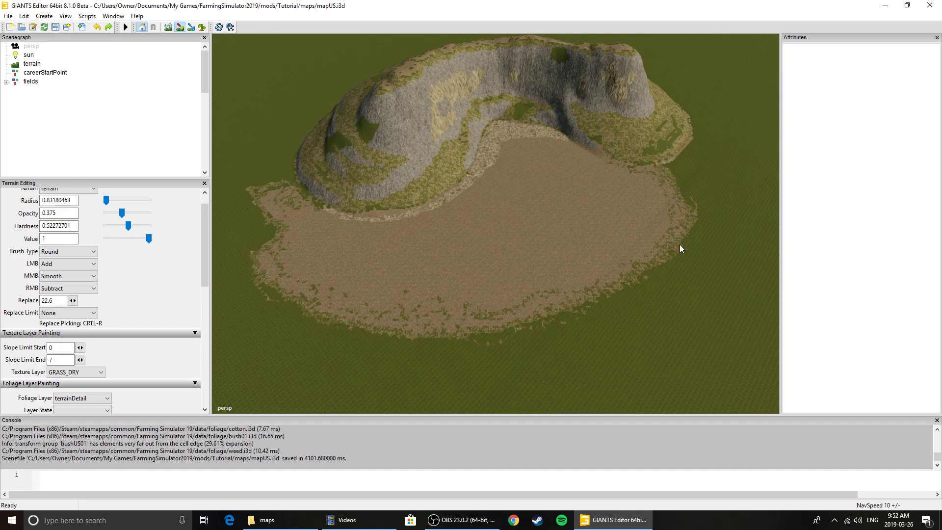
Examine the blended transition between the dirt patch and the surrounding grass up close from several angles
scroll(364, 255, "up", 10)
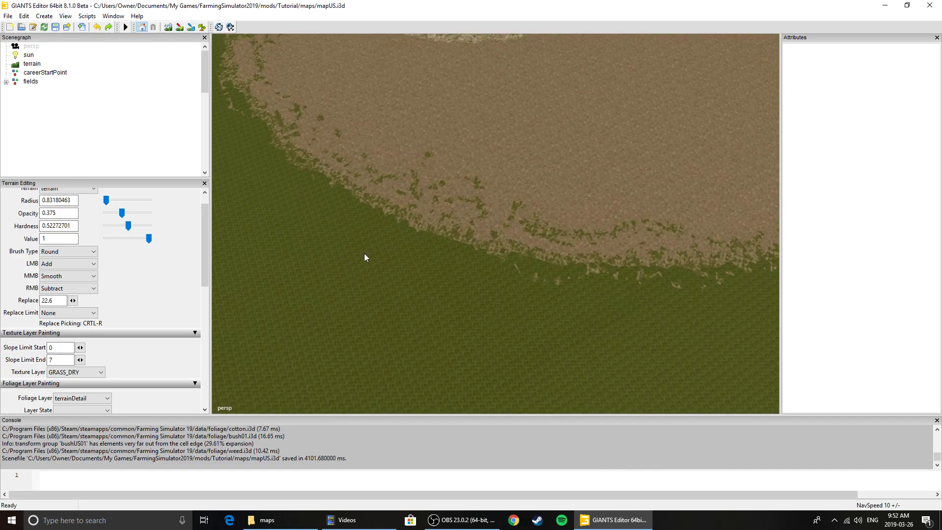
scroll(364, 253, "down", 4)
left_click_drag(364, 253, 257, 161, "alt")
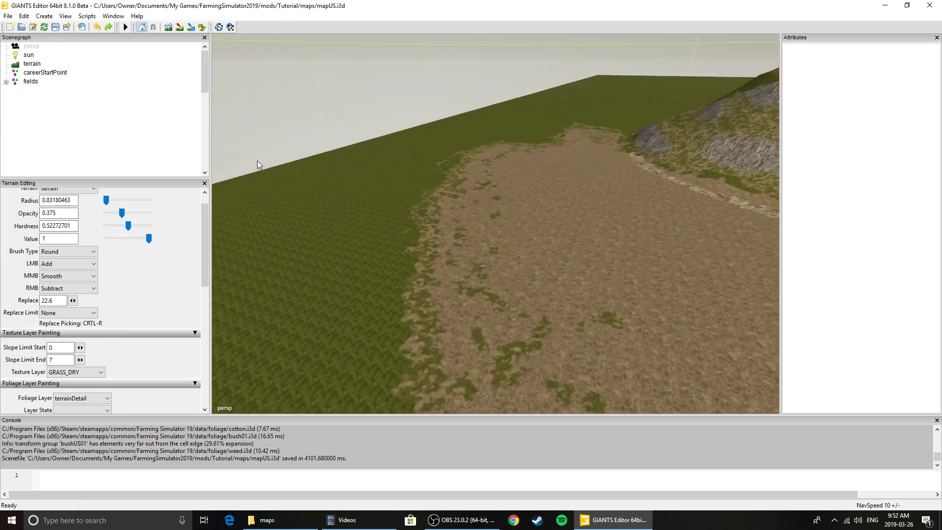
scroll(394, 217, "up", 3)
left_click_drag(394, 216, 481, 225, "alt")
scroll(487, 222, "down", 4)
scroll(481, 225, "up", 4)
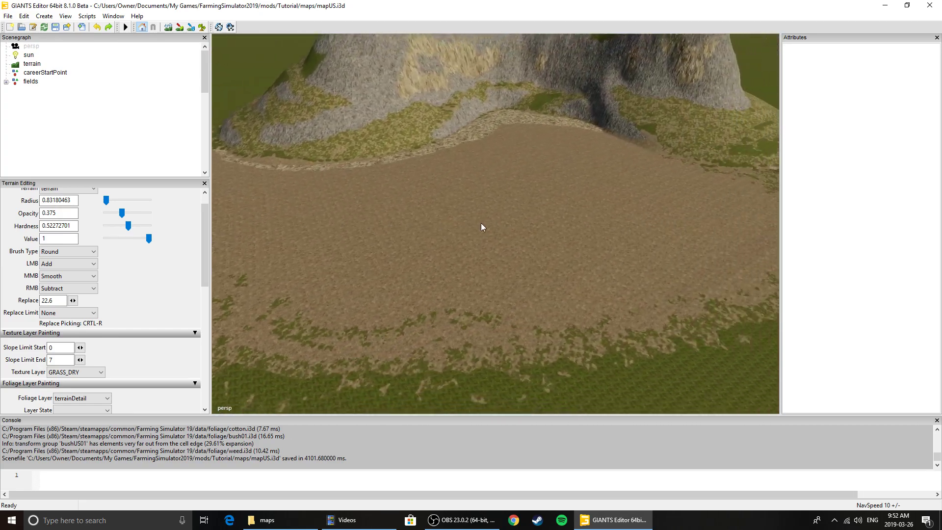
scroll(466, 230, "up", 2)
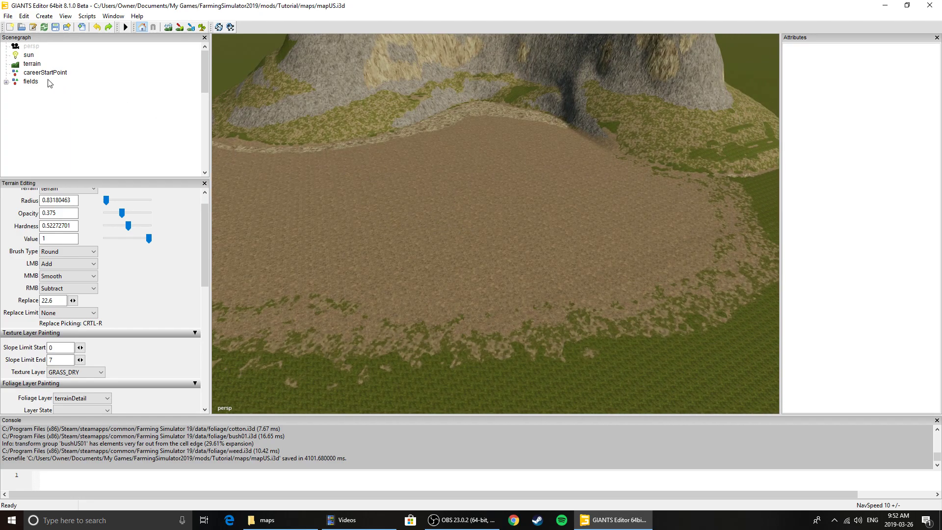
Switch to foliage layer painting and set a square brush with a radius of about 20.95
left_click(203, 28)
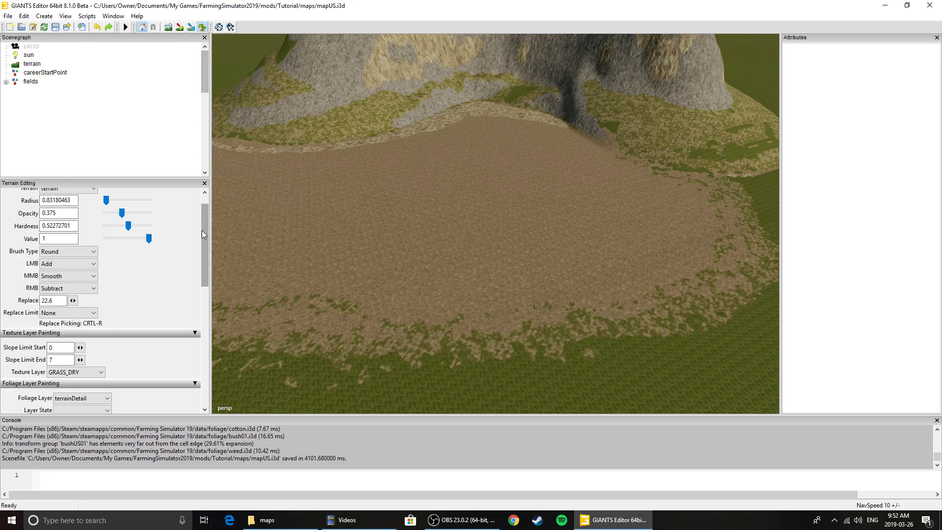
scroll(205, 229, "up", 2)
left_click(64, 272)
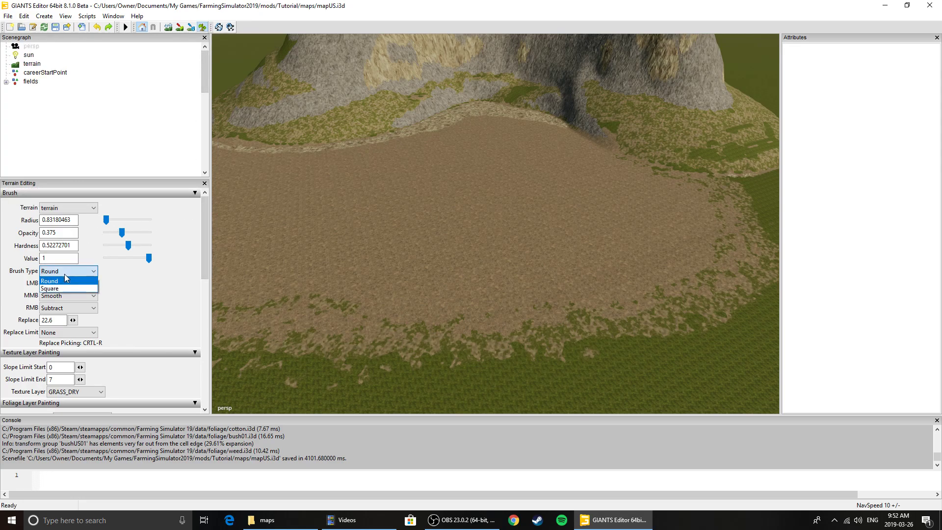
left_click(67, 288)
left_click_drag(206, 262, 203, 303)
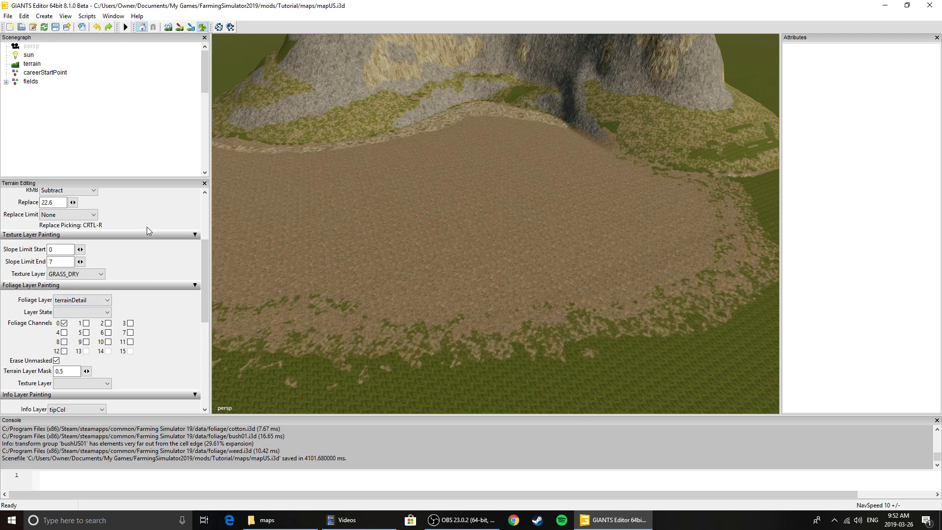
left_click_drag(204, 258, 205, 207)
left_click_drag(131, 220, 124, 220)
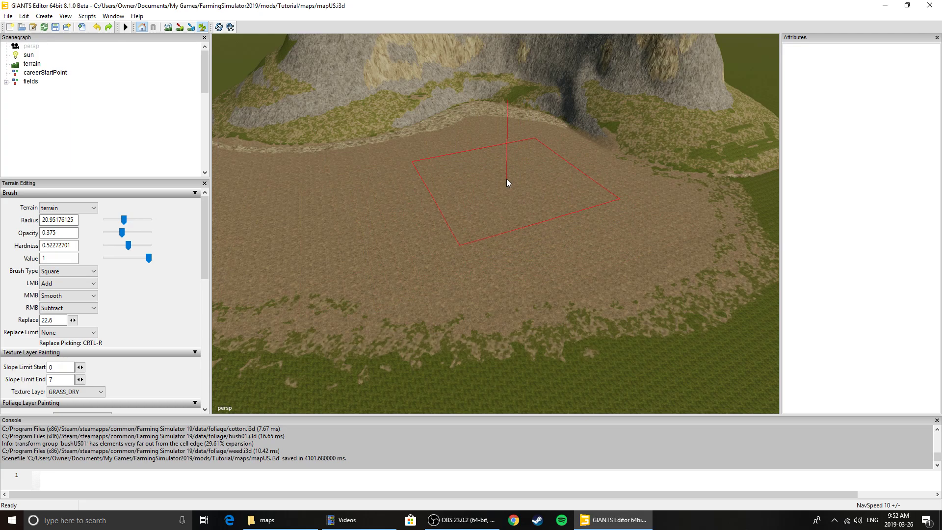
Enable only foliage channel 1 of the terrainDetail layer and paint two adjoining squares as a rectangular field on the dirt patch
left_click_drag(204, 229, 208, 290)
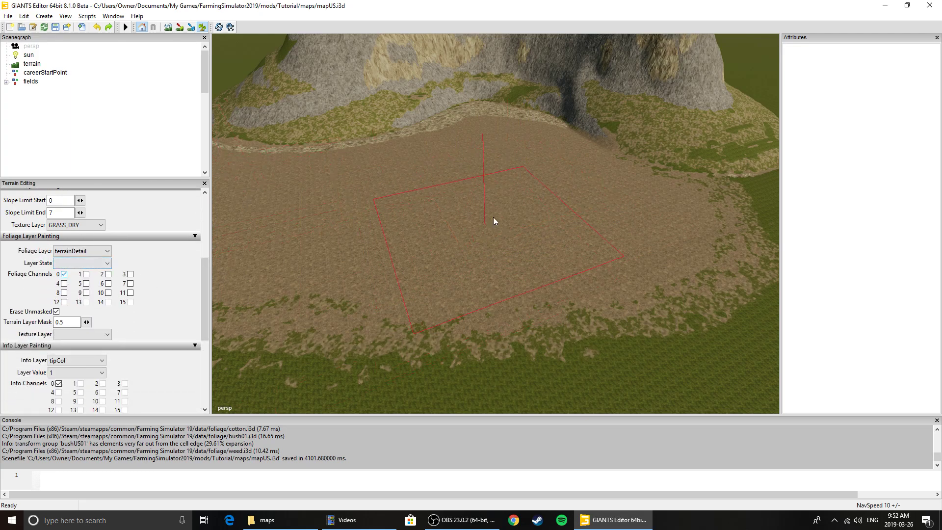
left_click(85, 274)
left_click(64, 274)
left_click(532, 194)
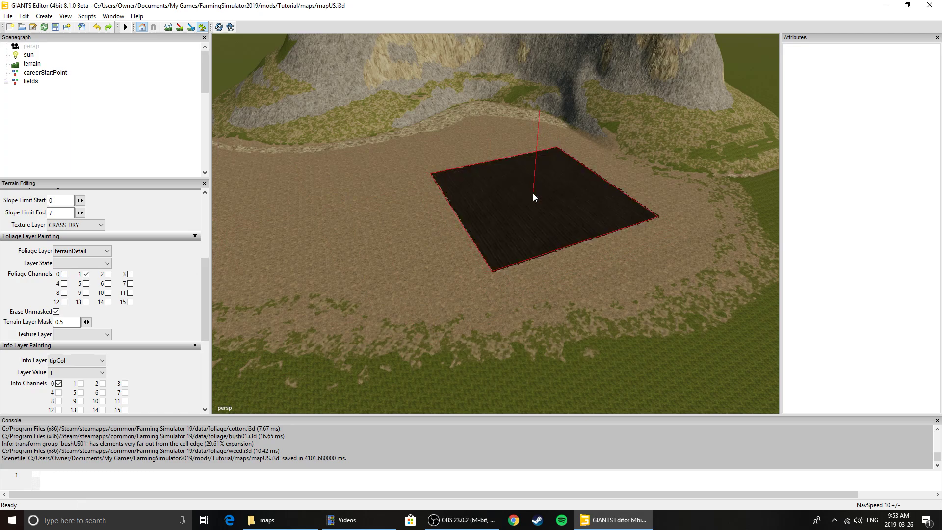
left_click(365, 238)
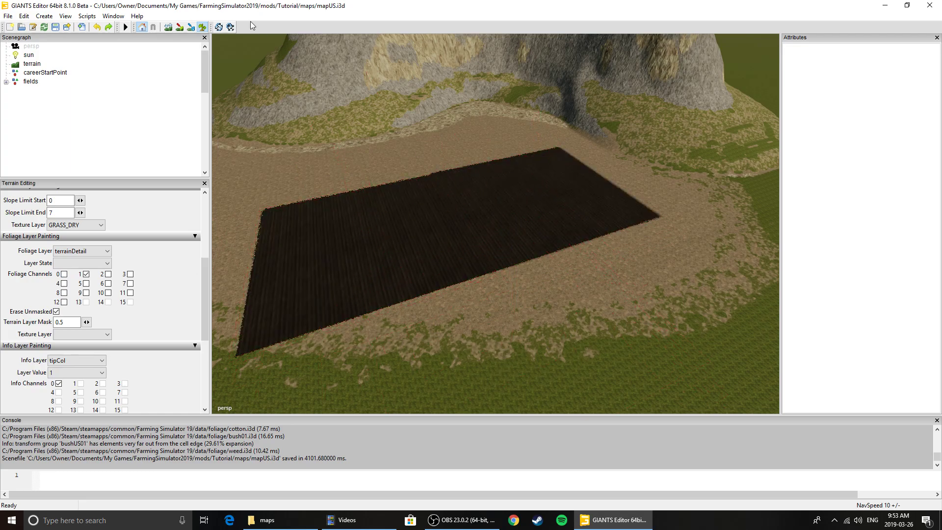
Leave foliage painting, frame the new field, and expand the fields group down to the corner nodes of field01
left_click(203, 27)
right_click_drag(285, 140, 382, 225)
key("d")
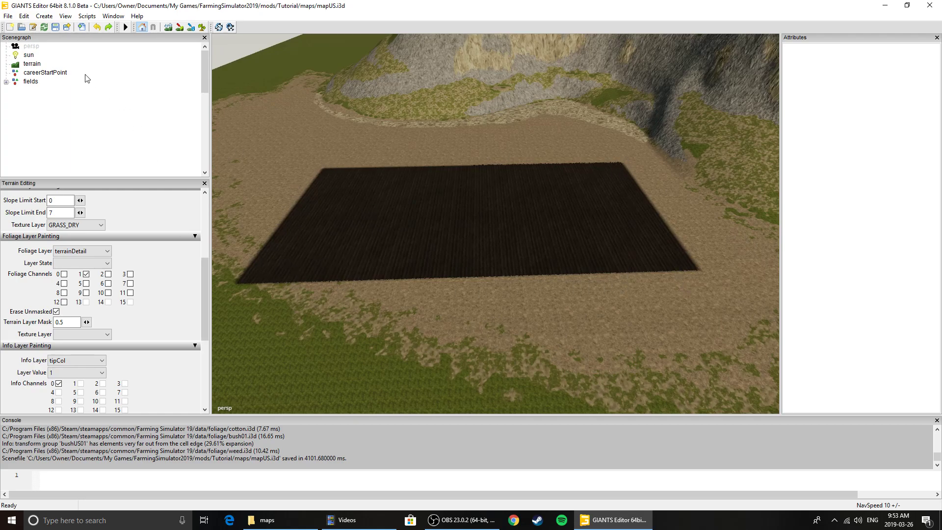
left_click(6, 81)
left_click(24, 81)
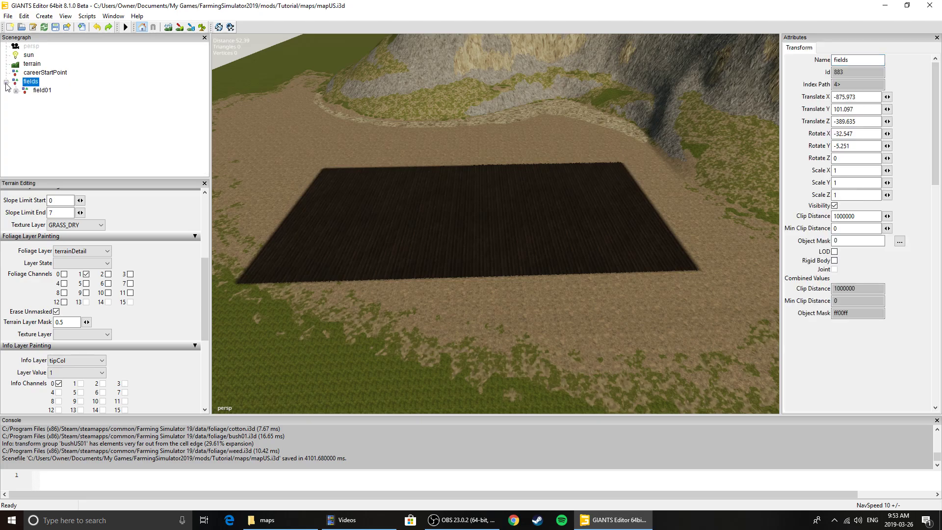
left_click(16, 91)
left_click(25, 100)
left_click(36, 108)
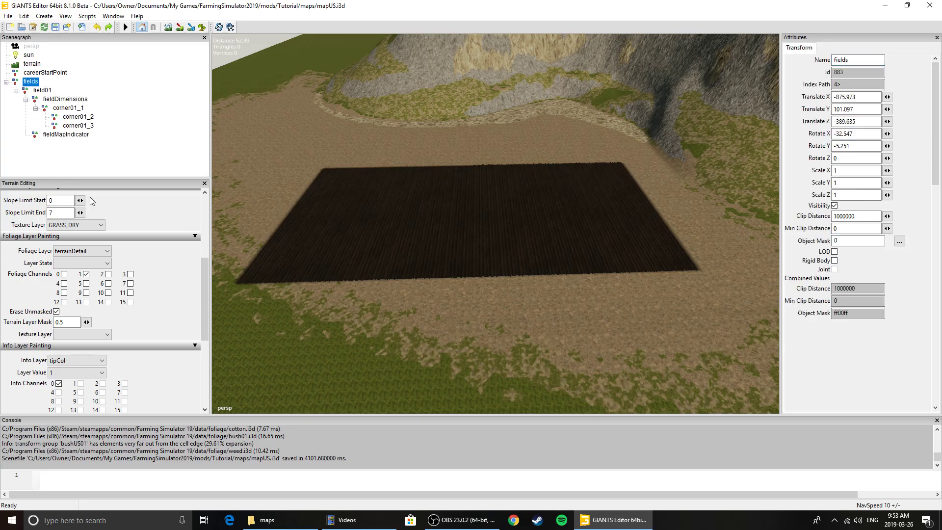
Place corner01_1 on the field's near-left corner and corner01_2 on its near-right corner
left_click(63, 100)
left_click(63, 109)
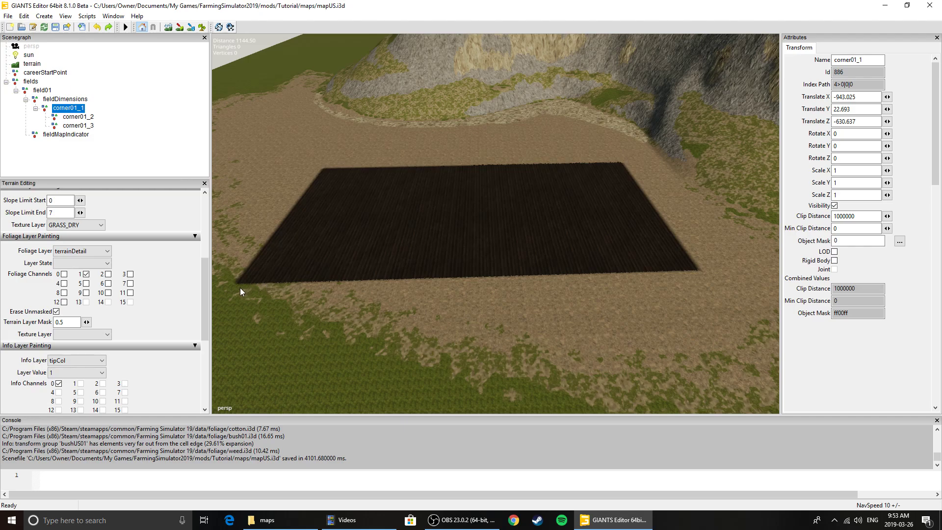
key("ctrl+b")
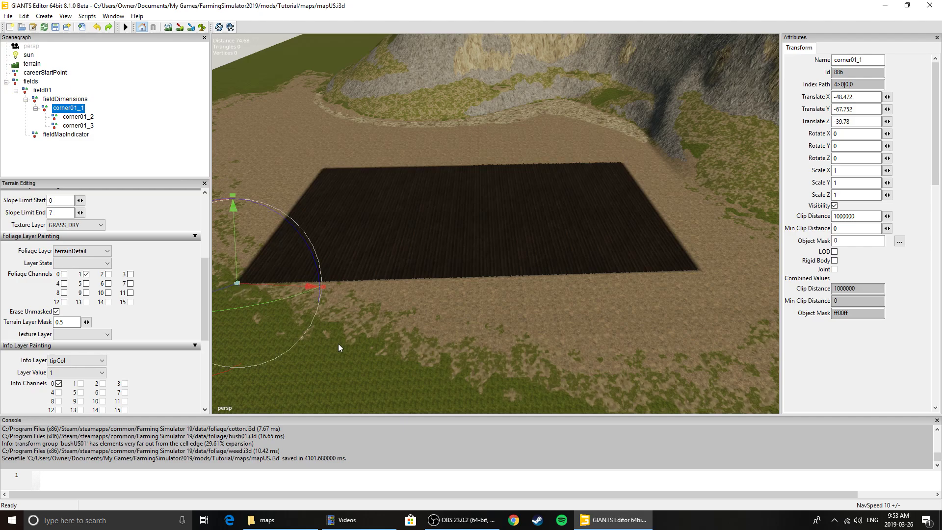
left_click(83, 117)
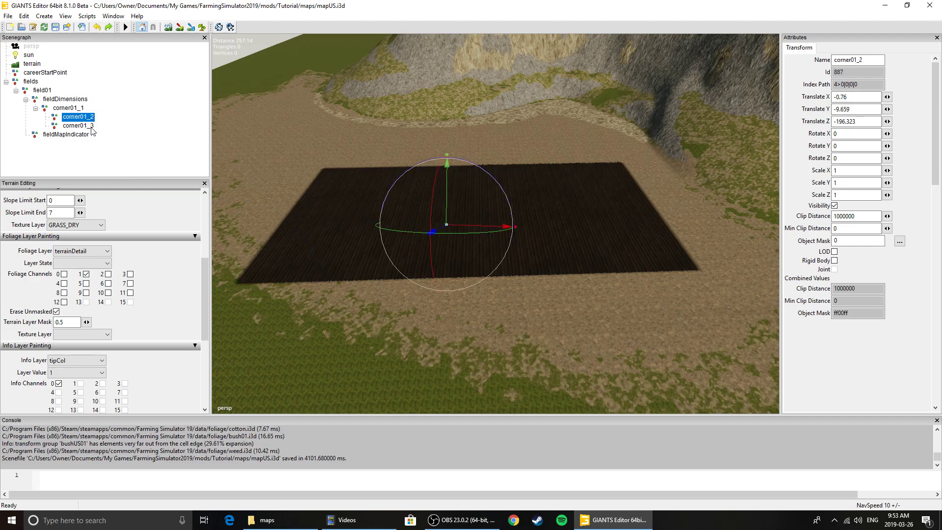
key("ctrl+b")
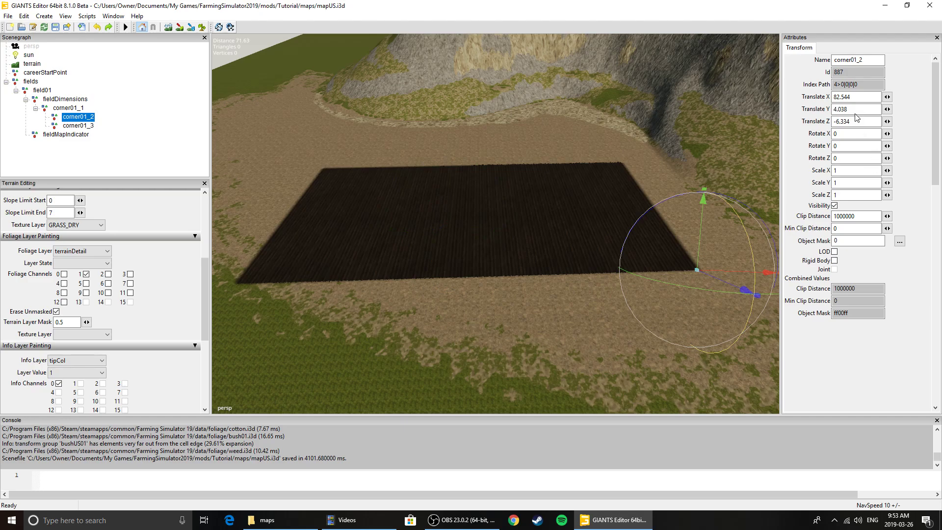
left_click_drag(730, 207, 744, 251)
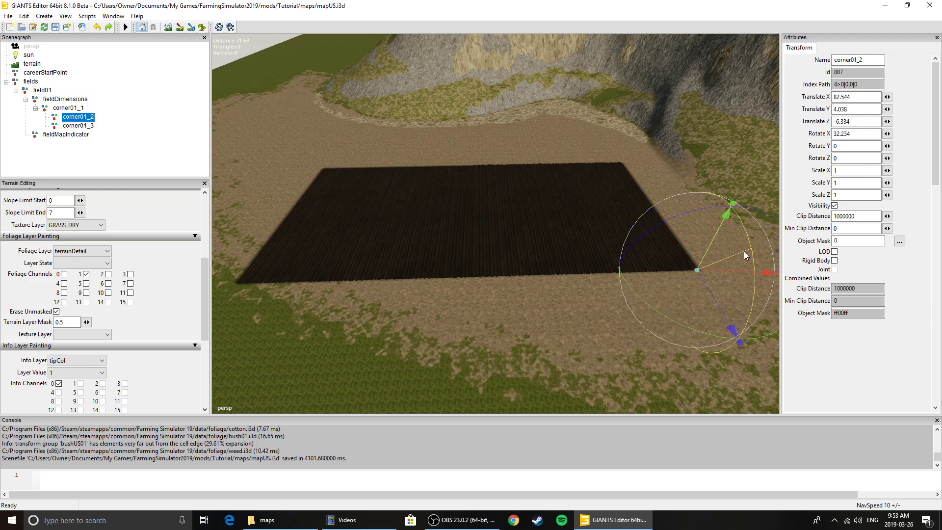
triple_click(856, 134)
type("0")
key("Return")
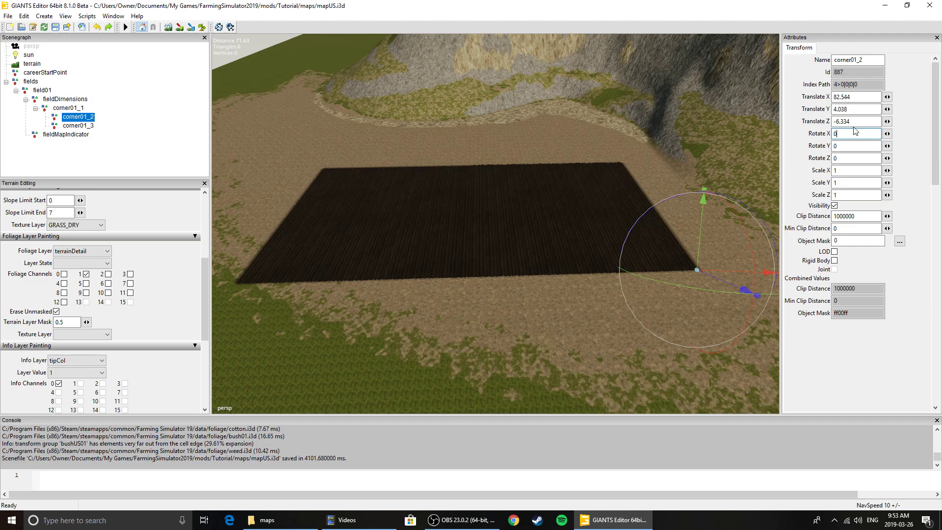
left_click(422, 320)
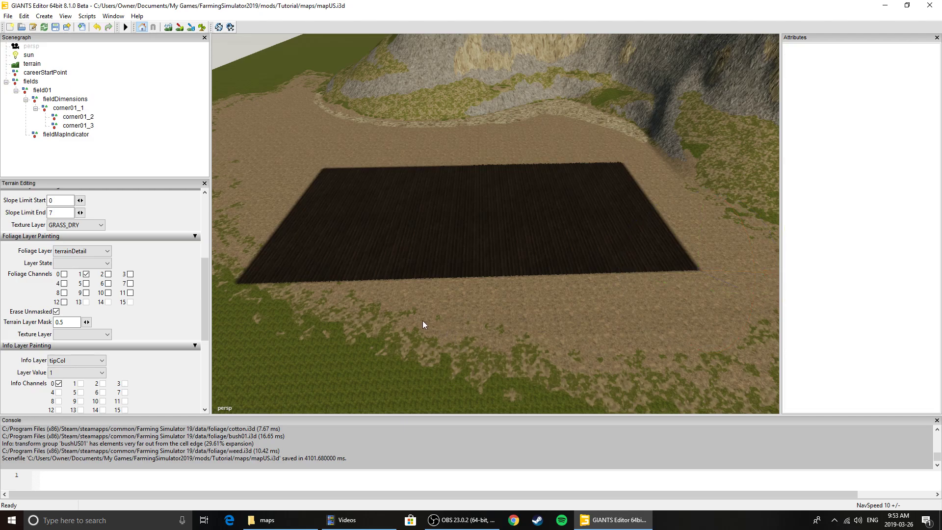
Rotate corner01_1 about its X axis and set its Rotate X to 35
left_click(70, 110)
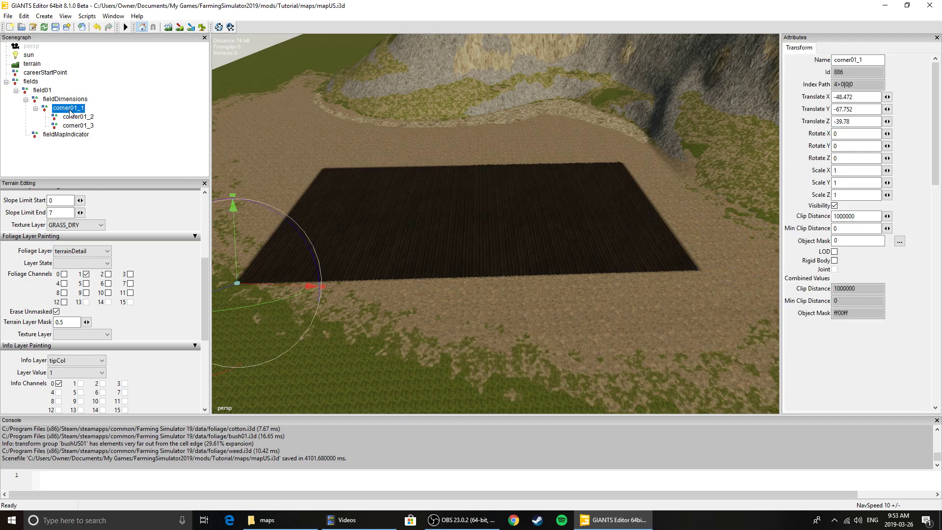
left_click(36, 91)
left_click(28, 83)
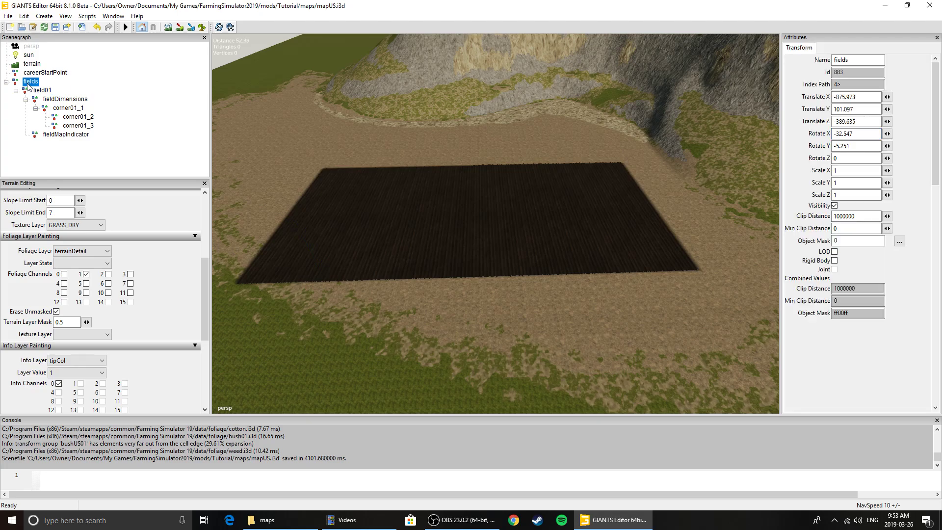
left_click(72, 118)
left_click(69, 112)
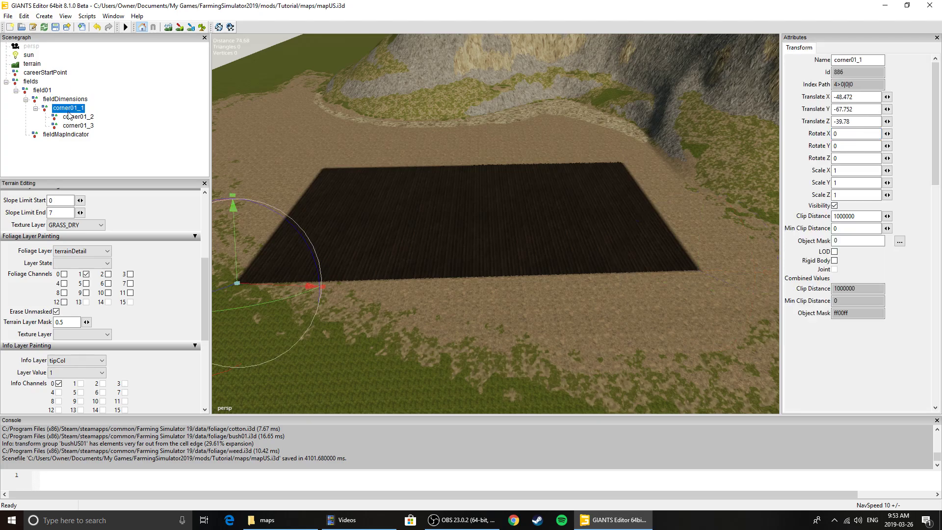
right_click_drag(547, 323, 375, 307)
left_click_drag(494, 240, 461, 252)
left_click_drag(867, 133, 759, 148)
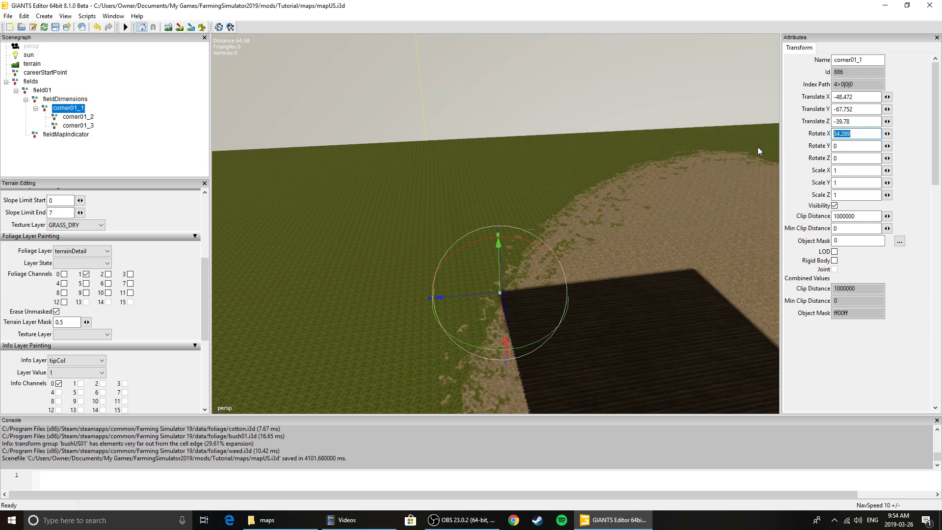
type("35")
left_click(375, 304)
left_click_drag(375, 303, 432, 236, "alt")
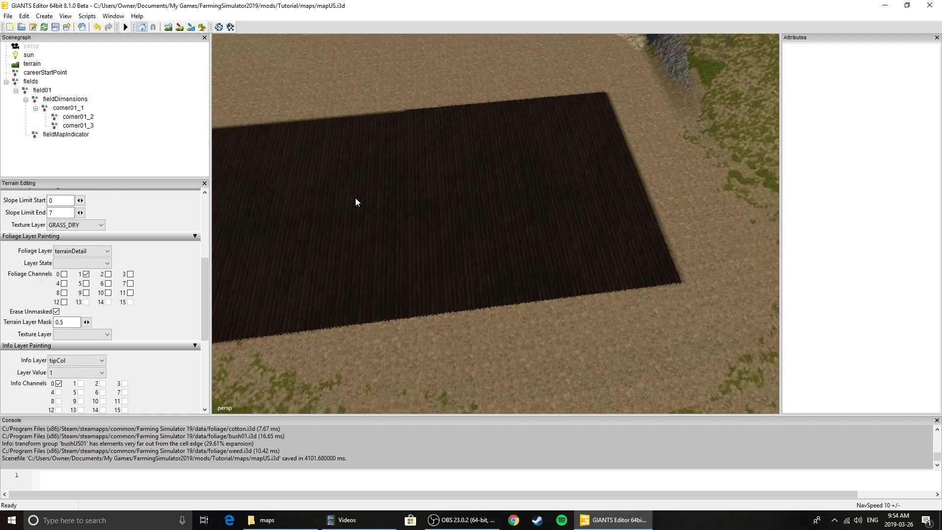
Set the Translate Z of corner01_2 to 35
left_click(70, 117)
left_click_drag(877, 121, 784, 125)
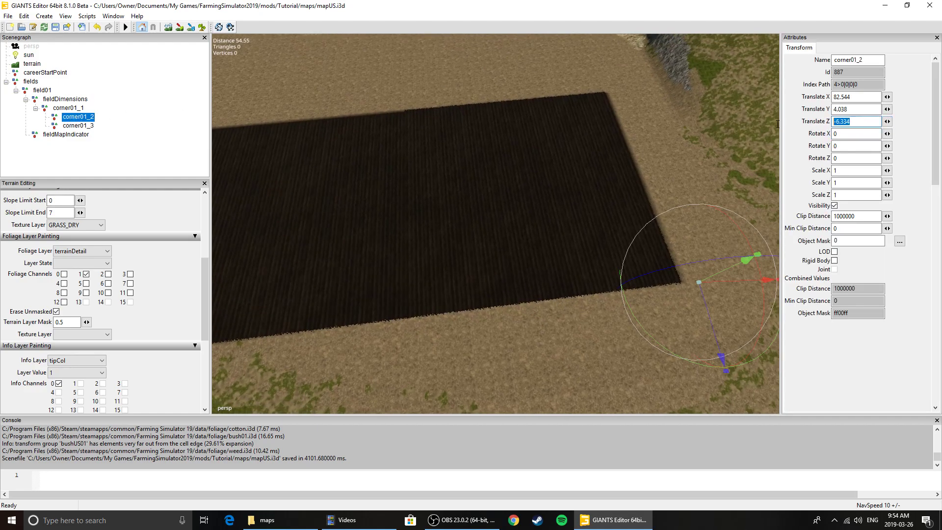
type("35")
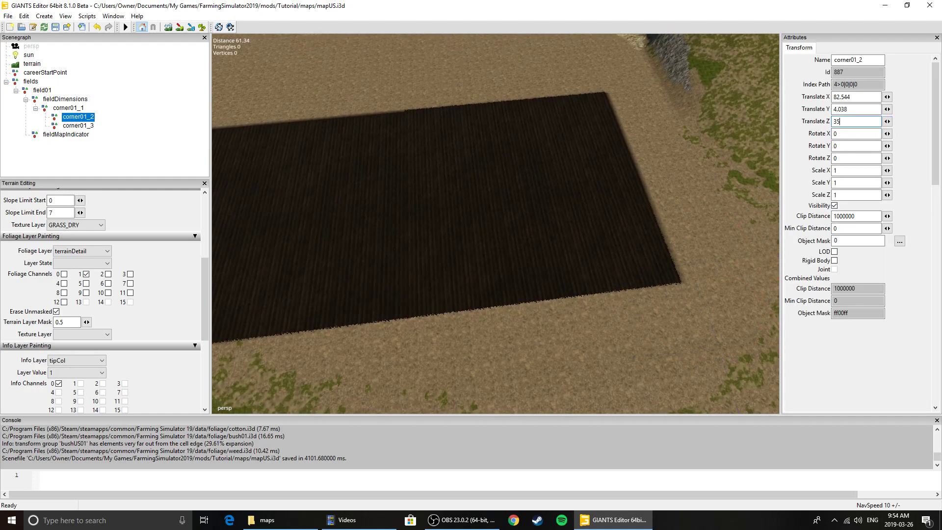
key("Return")
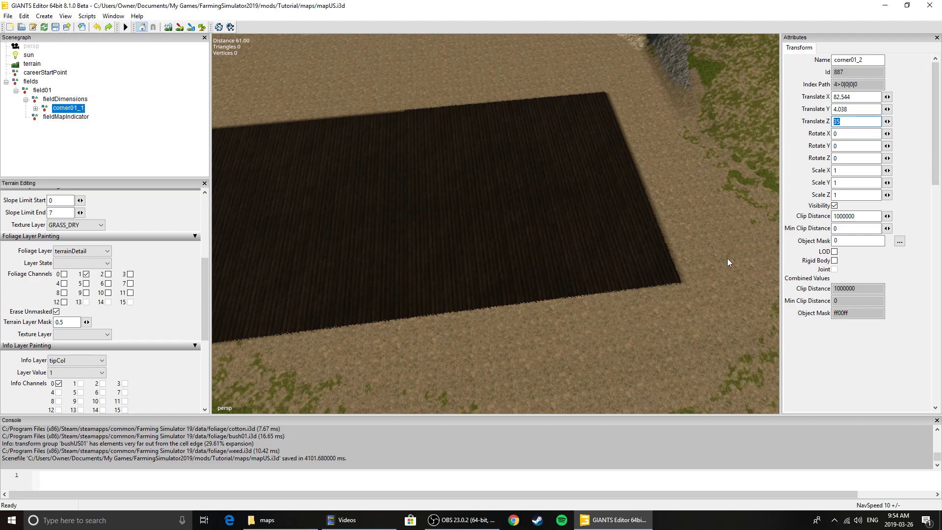
Place corner01_2 back on the field's near-right corner and frame the whole field
left_click(681, 282)
left_click_drag(522, 221, 503, 186, "alt")
scroll(538, 173, "down", 5)
scroll(493, 190, "up", 6)
scroll(493, 190, "down", 5)
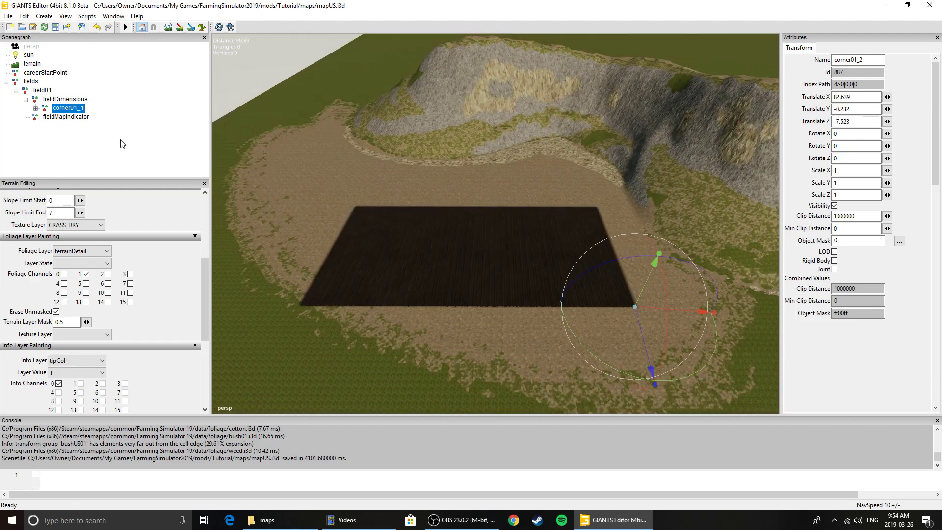
Place corner01_3 on the field's far-right corner and check the positions of the corner nodes
left_click(36, 108)
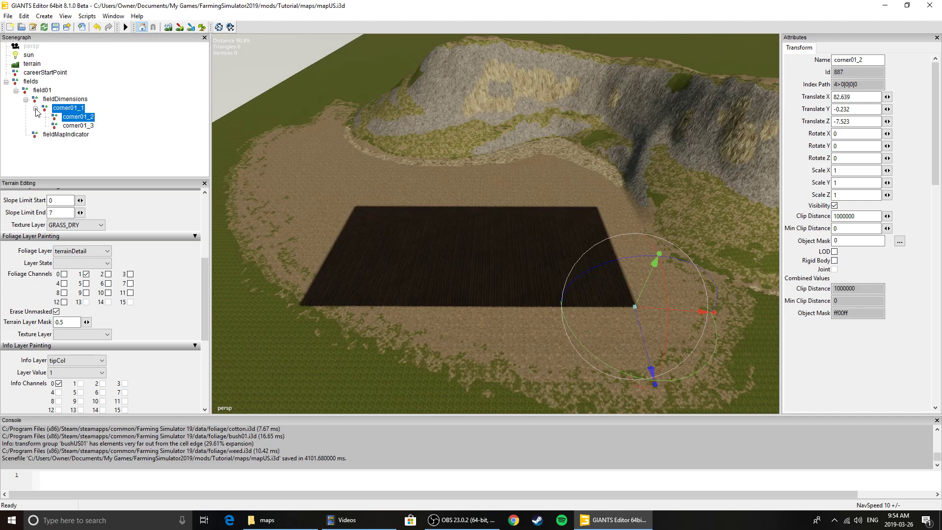
left_click(77, 126)
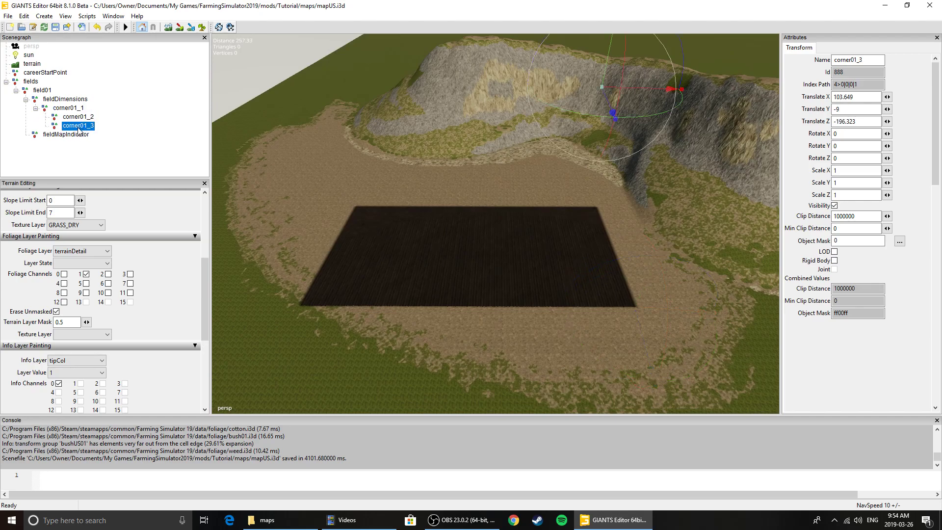
left_click(597, 208, "ctrl+shift")
left_click(426, 289)
scroll(424, 286, "up", 5)
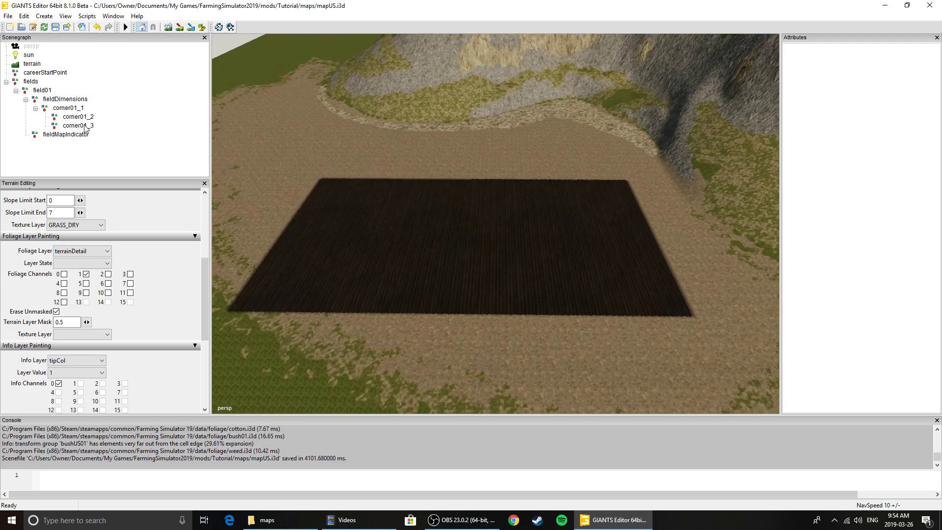
left_click(85, 126)
left_click(80, 108)
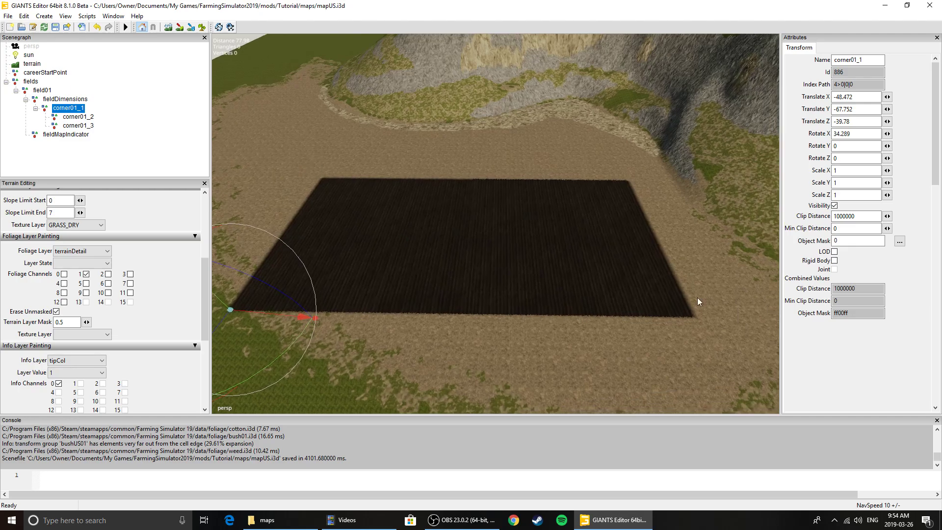
Collapse and select the fields group, and run the FS19 map script Toggle Render Field Areas on it
left_click(16, 91)
left_click(6, 82)
left_click(30, 82)
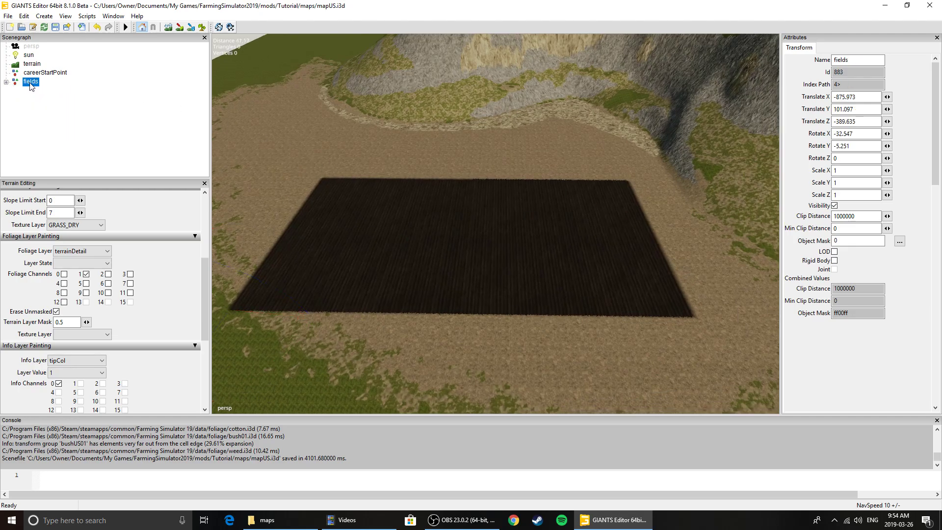
left_click(87, 16)
mouse_move(148, 28)
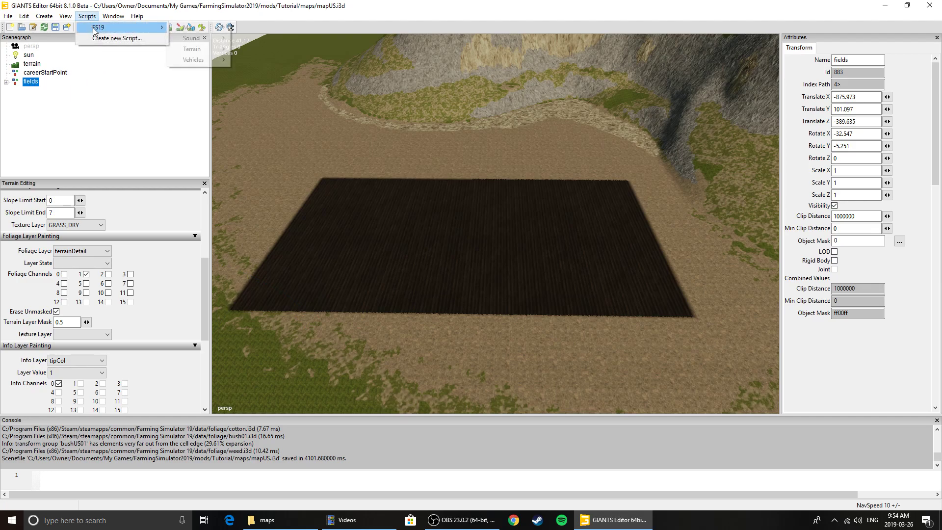
mouse_move(186, 28)
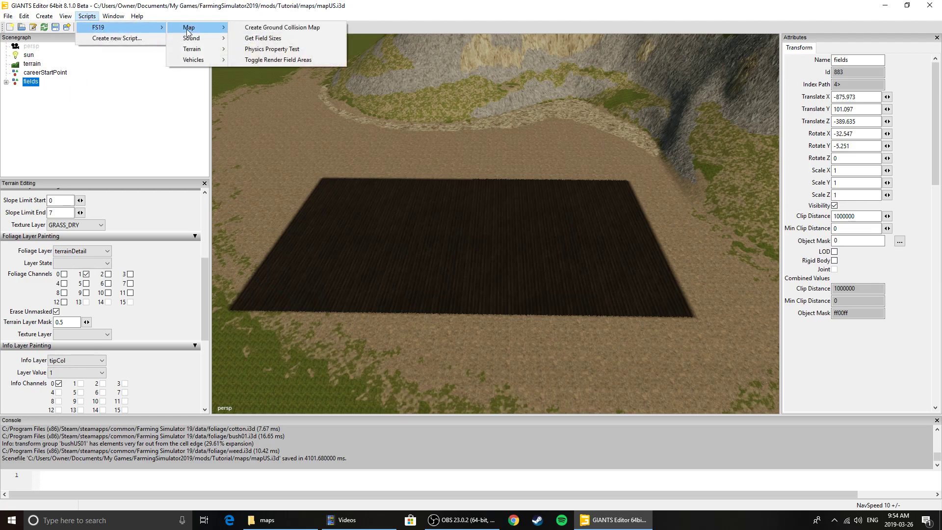
left_click(280, 61)
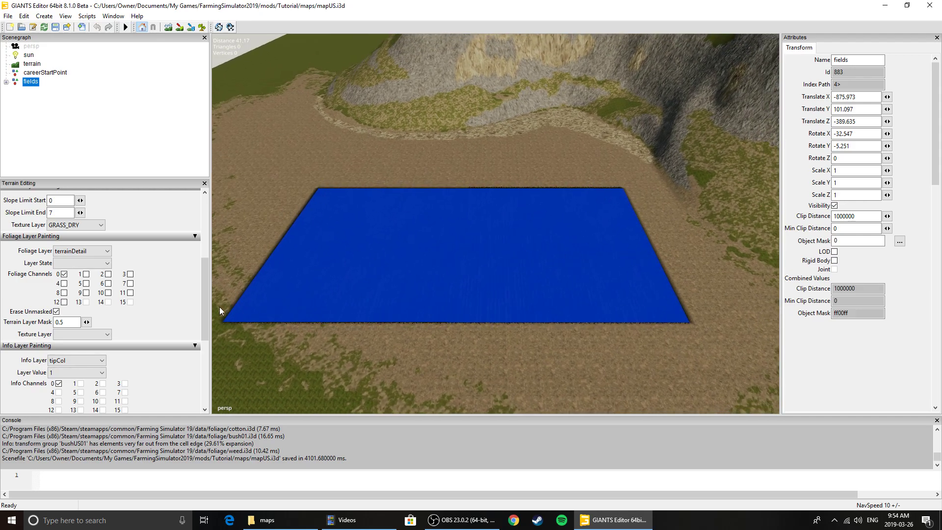
Expand the fields group to its corner nodes and move corner01_3 to the field's far-left corner
left_click(7, 82)
left_click(15, 91)
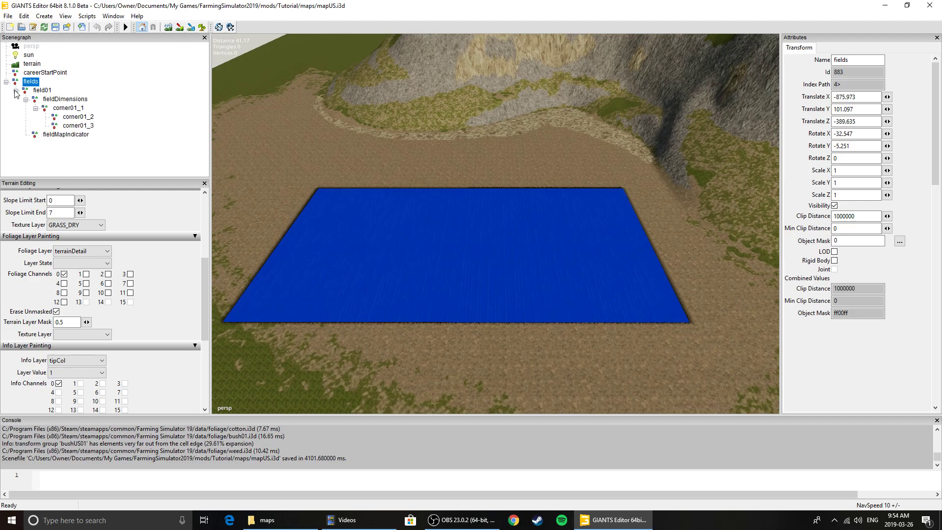
left_click(68, 126)
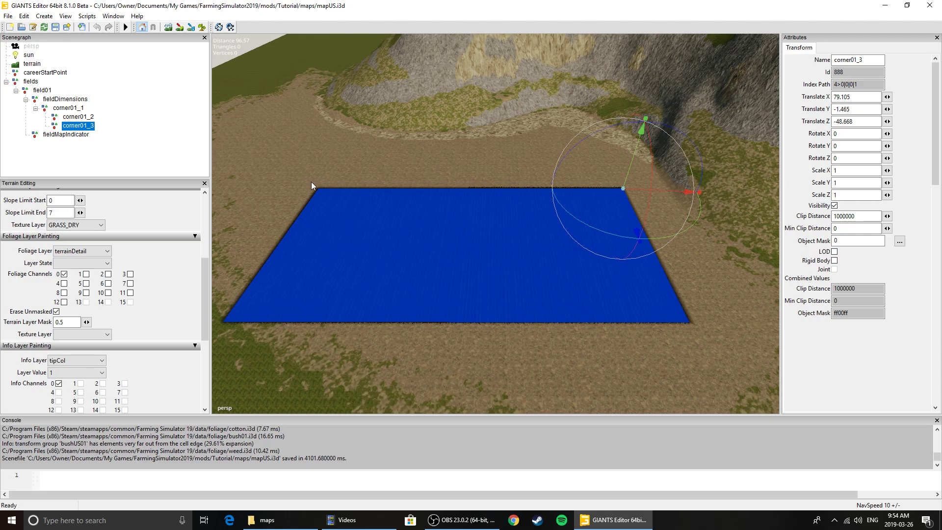
key("ctrl+b")
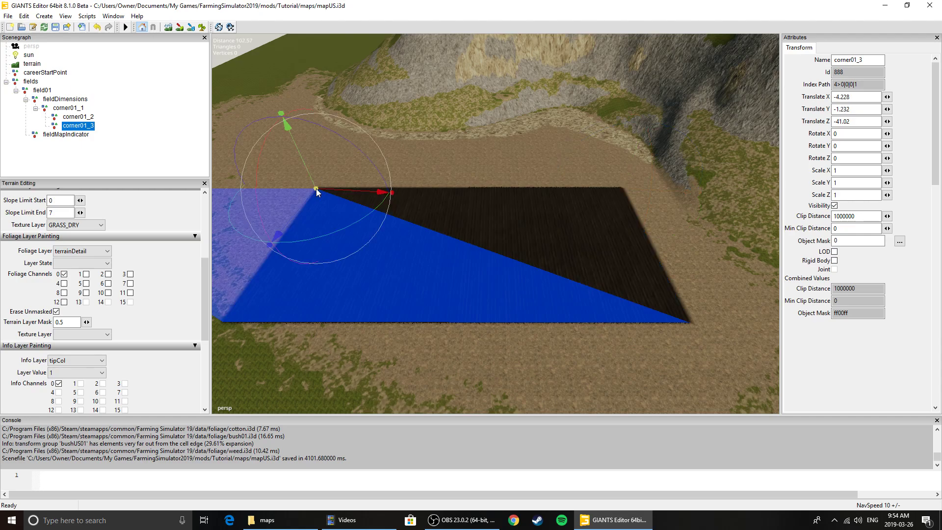
left_click(468, 376)
left_click_drag(537, 358, 474, 349, "alt")
left_click_drag(436, 286, 388, 266, "alt")
Return corner01_3 to the field's far-right corner
left_click(98, 126)
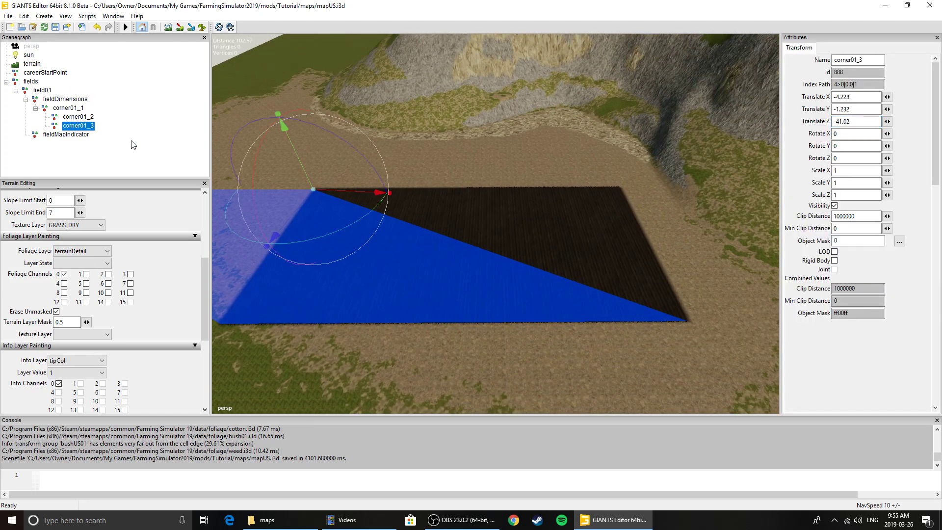
left_click_drag(355, 195, 705, 208)
key("ctrl+b")
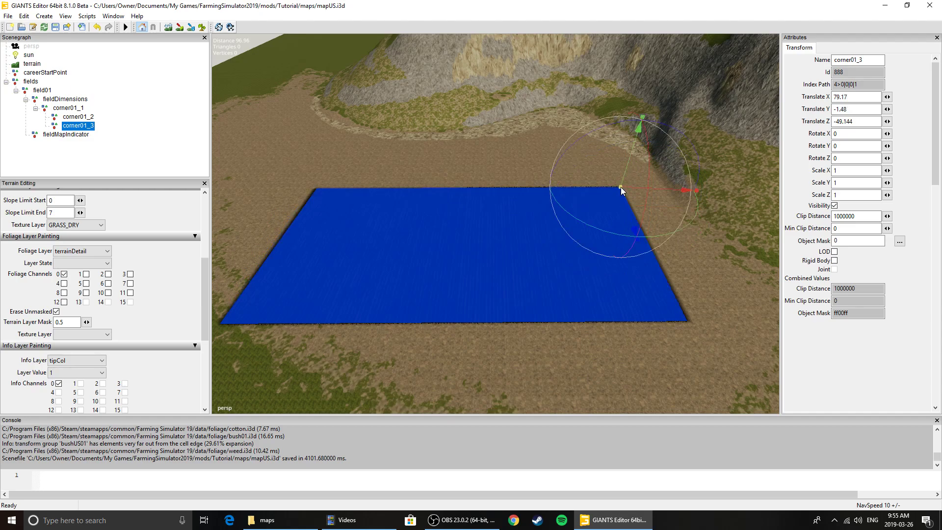
Examine from several angles and distances how the rendered field area covers the field beside the hill
left_click(511, 358)
left_click_drag(510, 358, 508, 328, "alt")
scroll(510, 308, "down", 5)
scroll(509, 308, "up", 3)
scroll(507, 332, "up", 4)
scroll(508, 328, "down", 3)
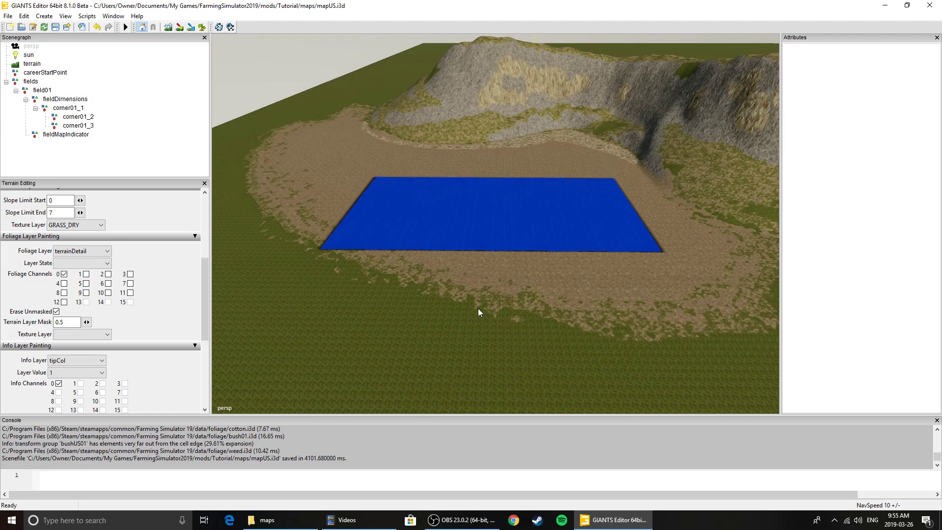
scroll(462, 256, "up", 4)
left_click_drag(466, 281, 543, 251, "alt")
scroll(467, 246, "down", 4)
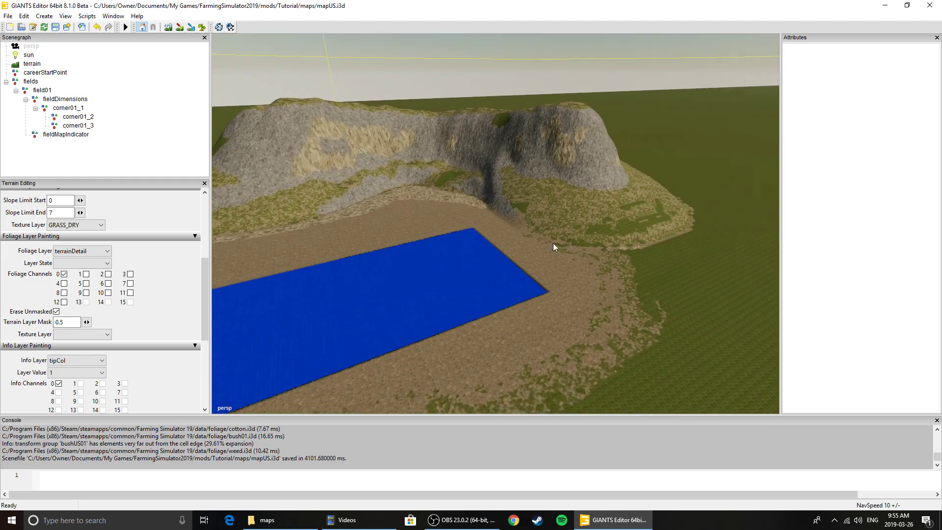
left_click_drag(334, 153, 434, 270, "alt")
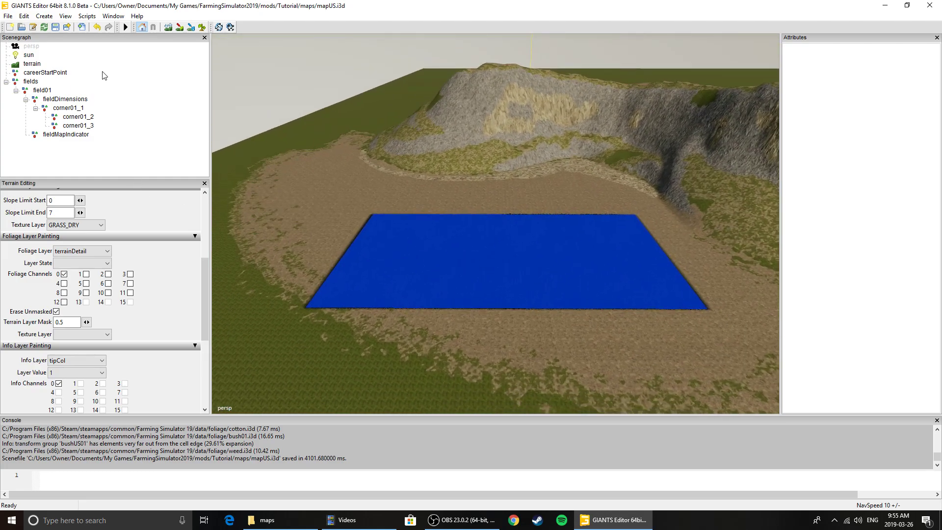
Collapse the fields group, start a file import and browse to Farming Simulator 19's data folder under Steam\steamapps\common
left_click(16, 91)
left_click(5, 82)
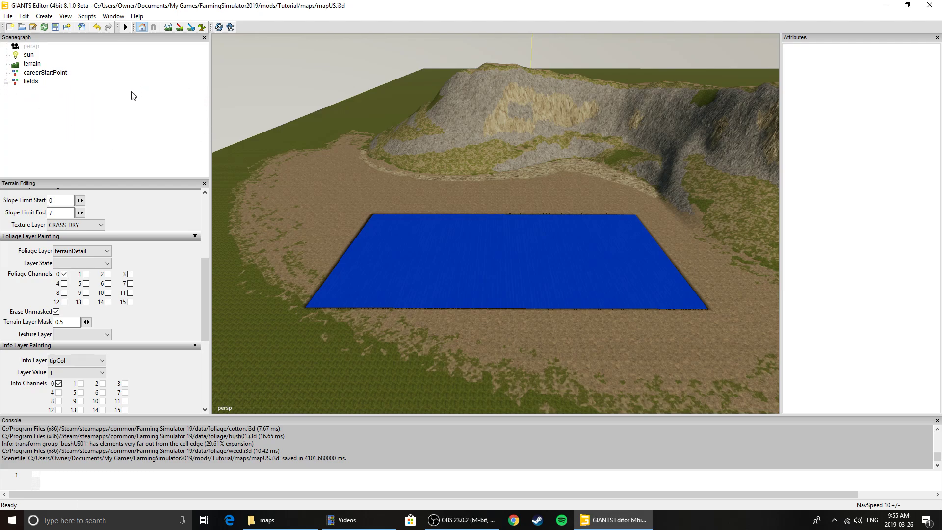
left_click(83, 29)
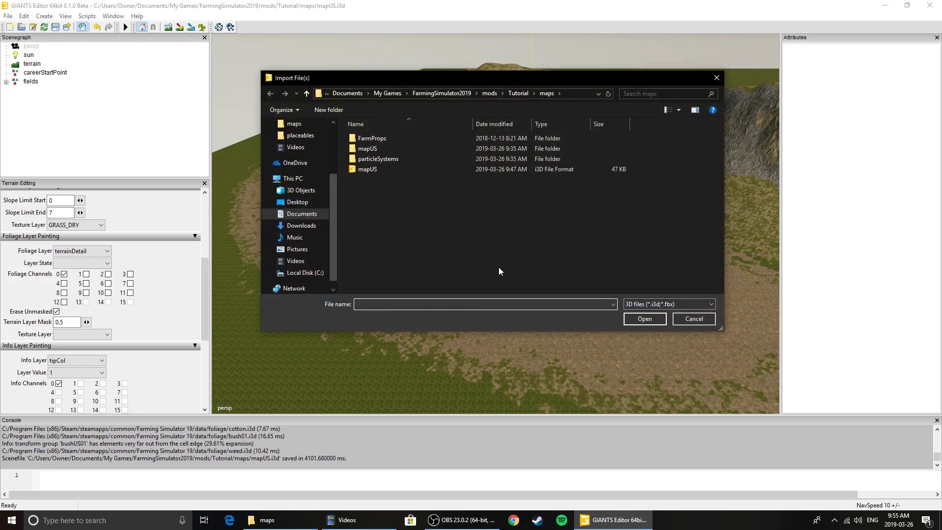
left_click(302, 272)
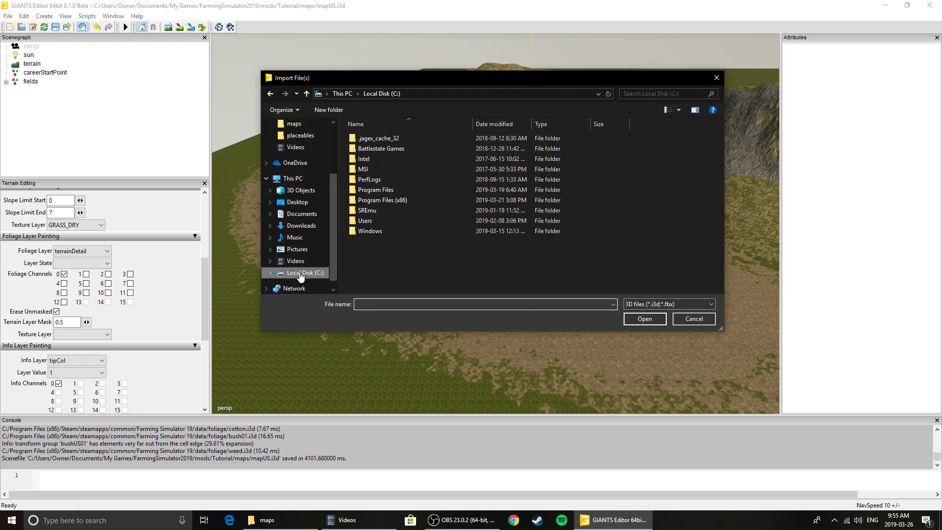
double_click(402, 201)
scroll(390, 275, "down", 5)
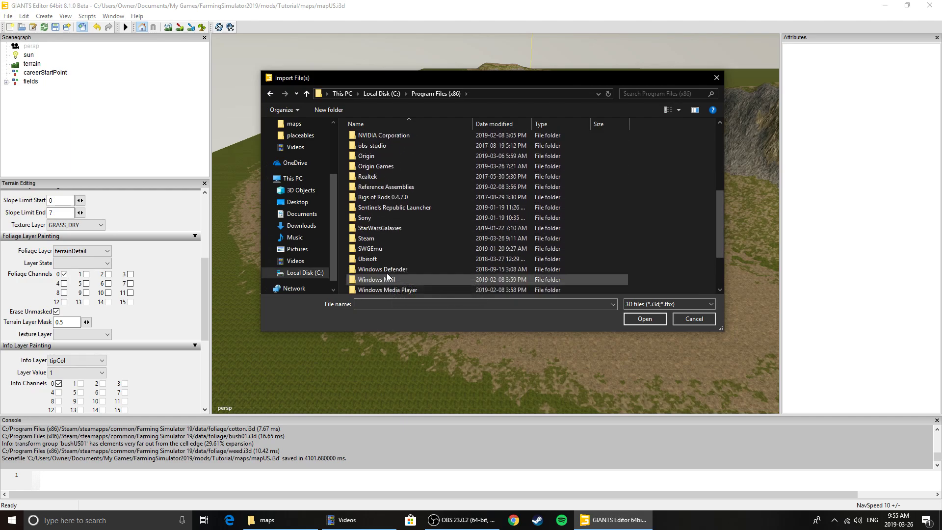
double_click(381, 238)
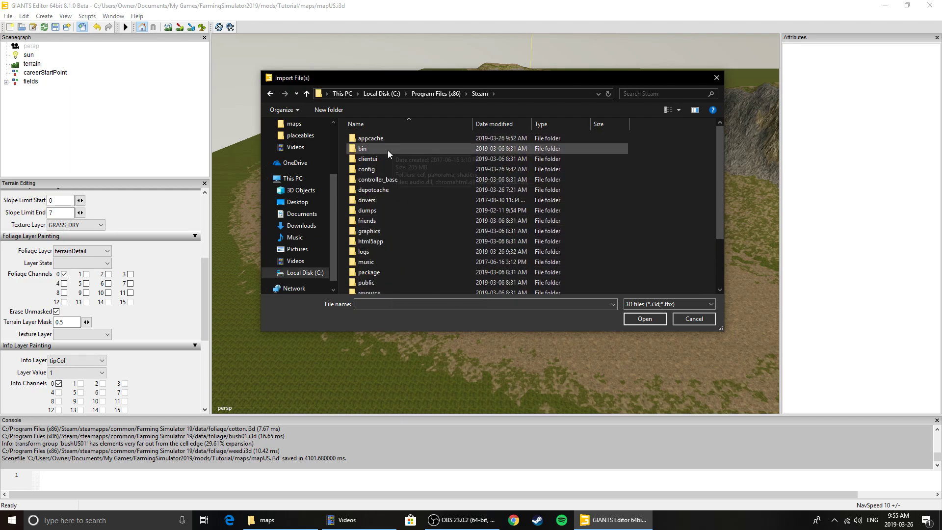
scroll(391, 260, "down", 2)
double_click(373, 269)
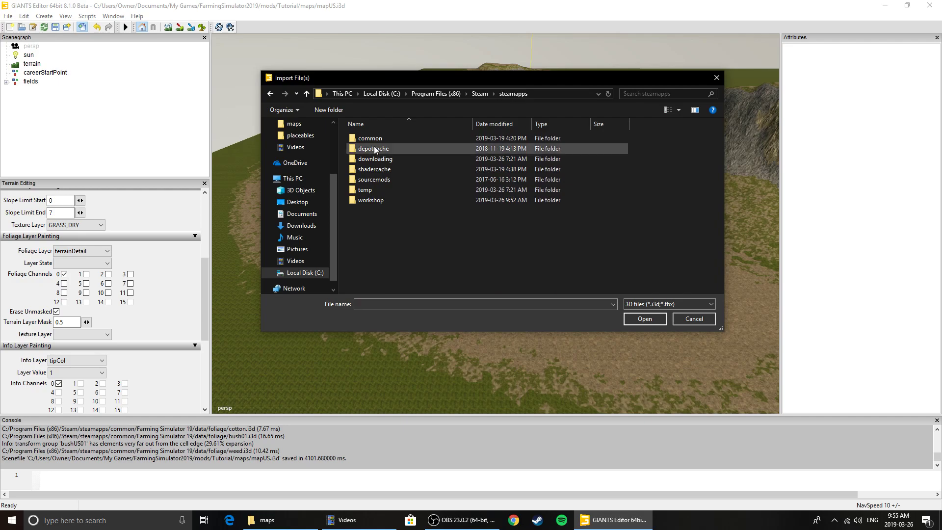
double_click(372, 139)
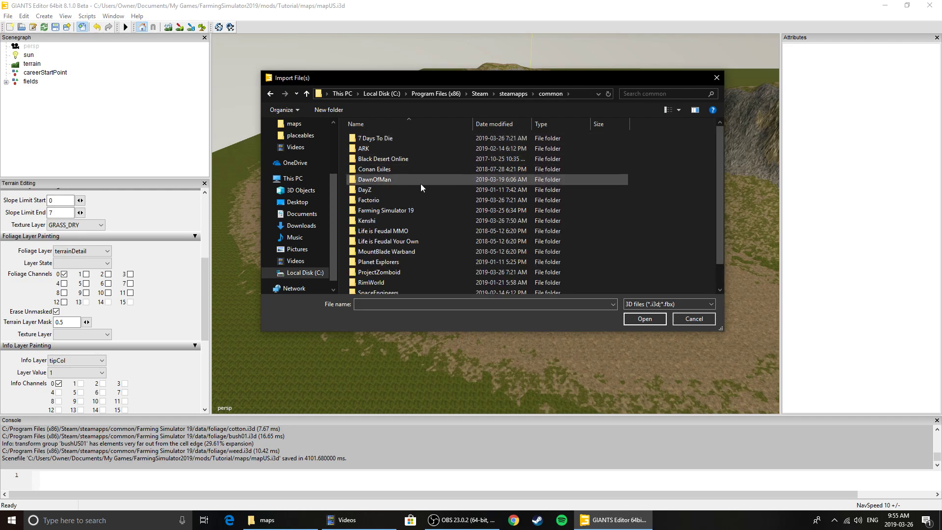
double_click(411, 210)
double_click(390, 138)
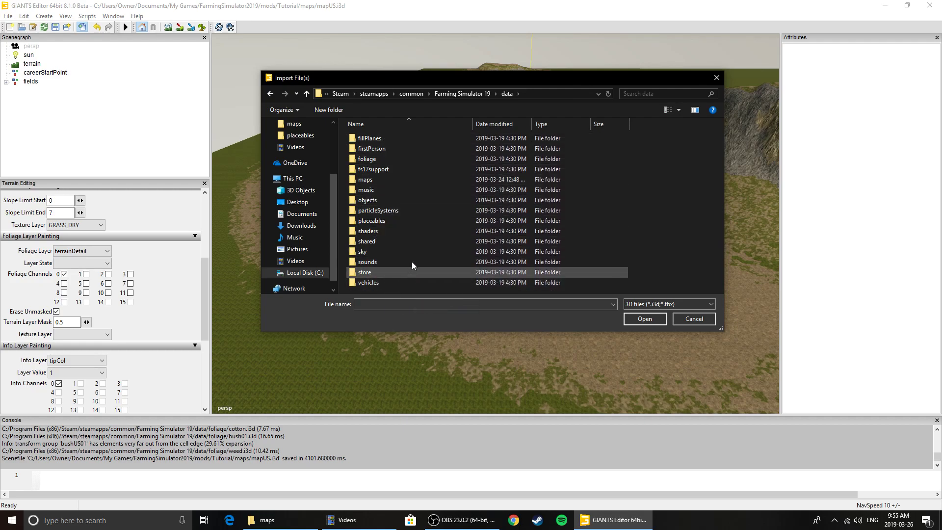
Import the farmHouse model from the placeables\mapUS\farmBuildings folder
double_click(376, 221)
mouse_move(717, 143)
left_mouse_down()
mouse_move(718, 167)
mouse_move(717, 142)
left_mouse_up()
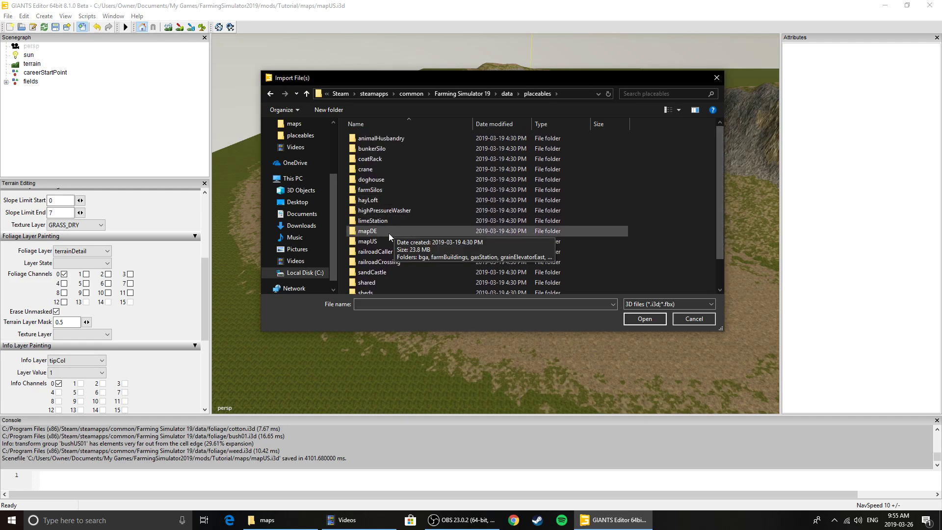
left_click_drag(720, 179, 720, 211)
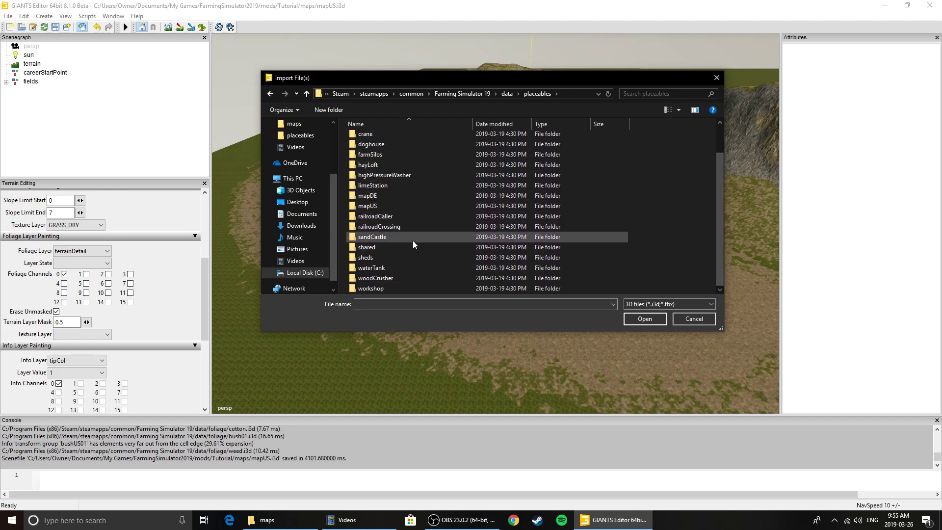
double_click(419, 204)
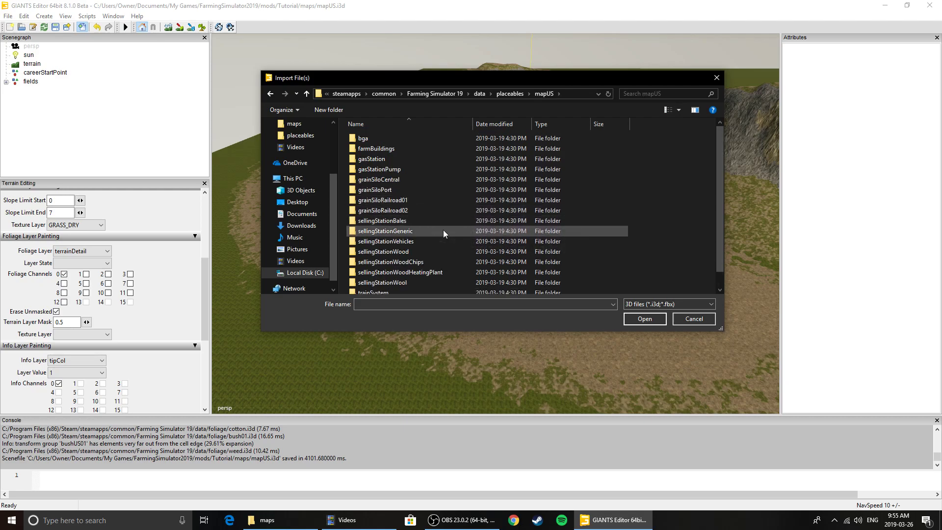
double_click(377, 147)
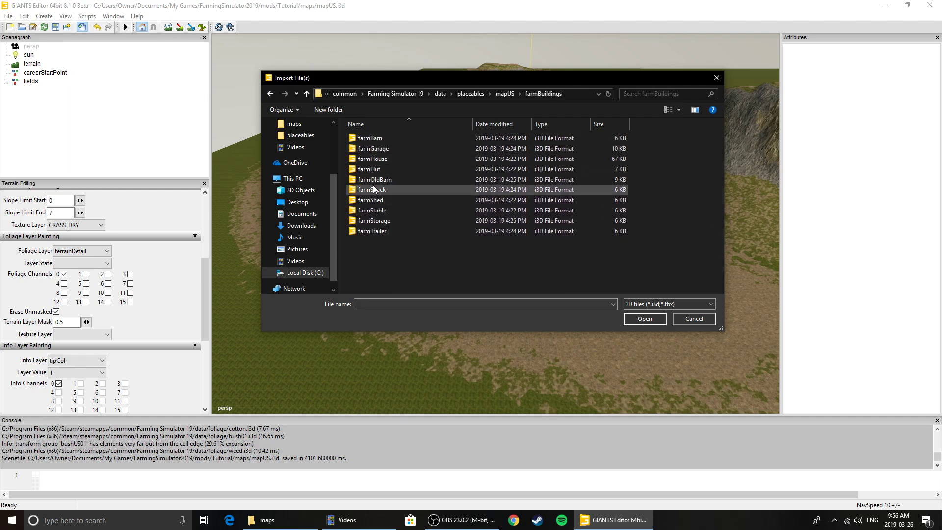
left_click(372, 159)
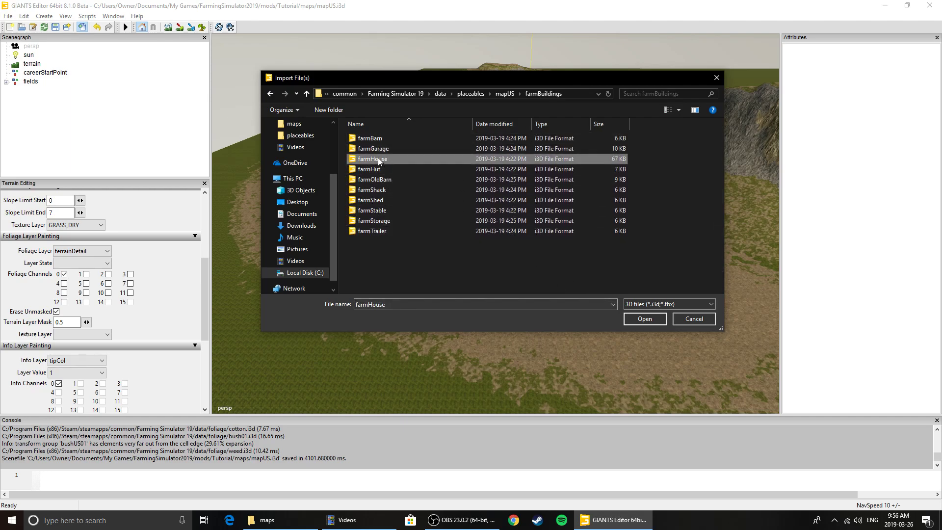
left_click_drag(372, 160, 118, 151)
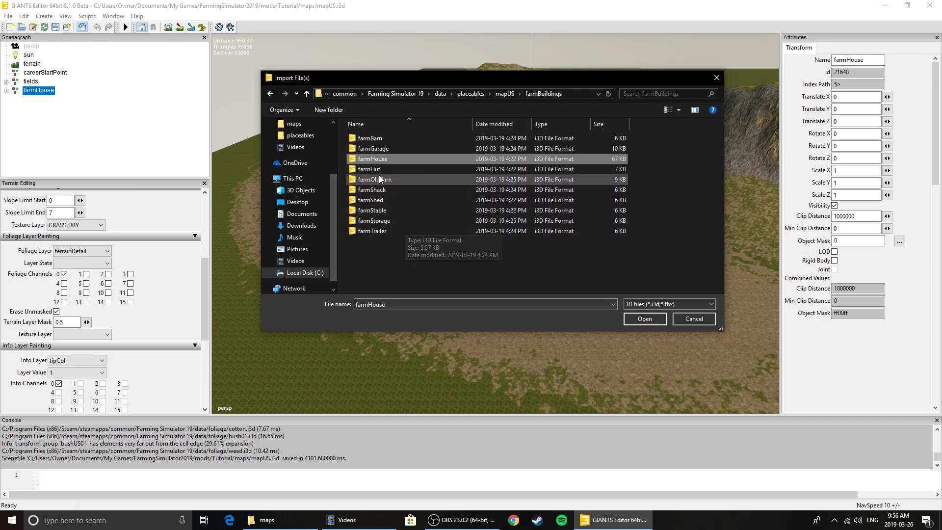
Import the farmSiloLarge model from the placeables\farmSilos folder and close the file import
left_click(306, 95)
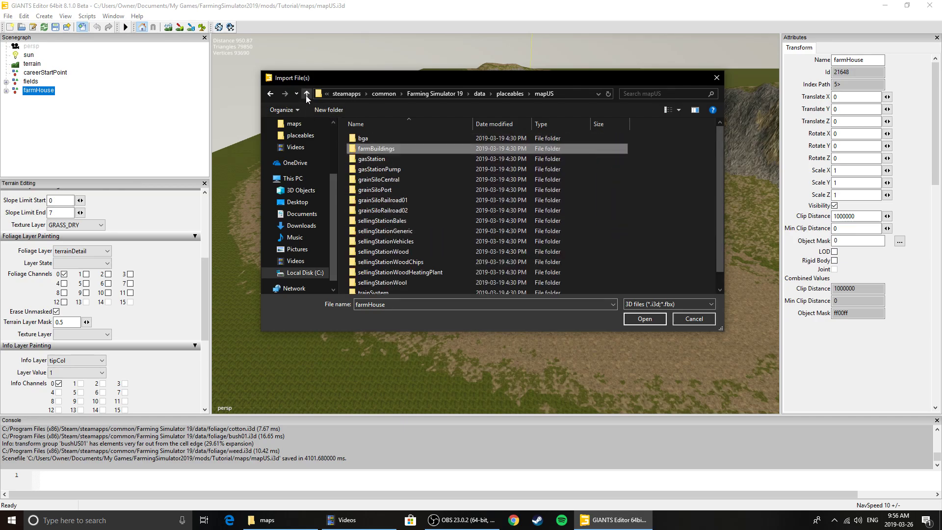
left_click(306, 95)
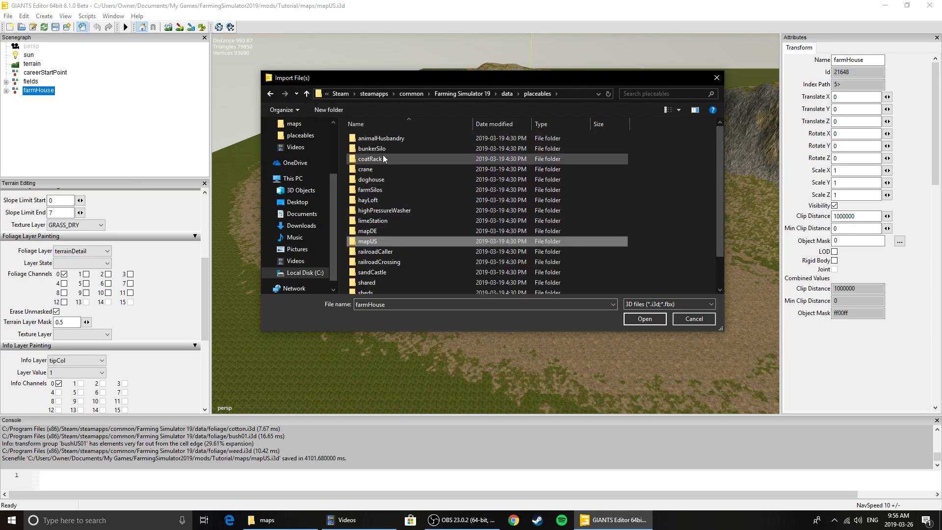
double_click(375, 191)
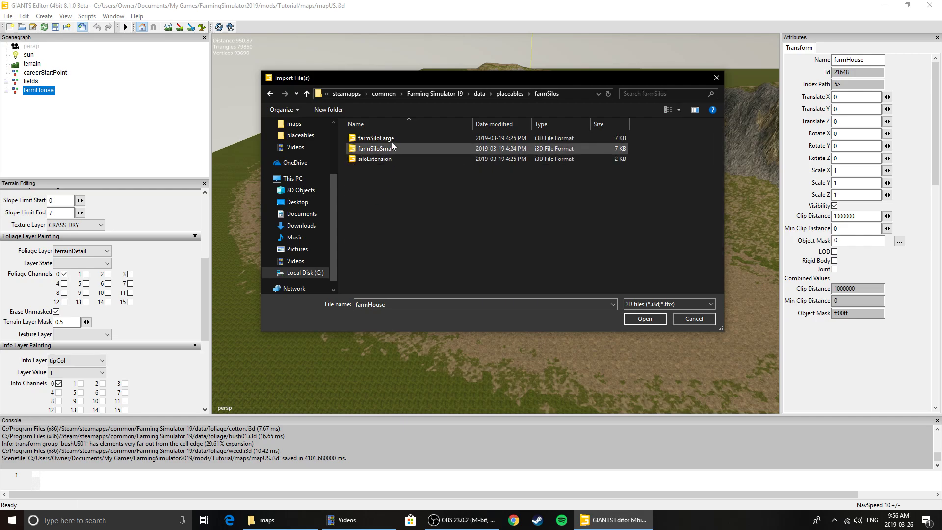
left_click_drag(392, 140, 131, 224)
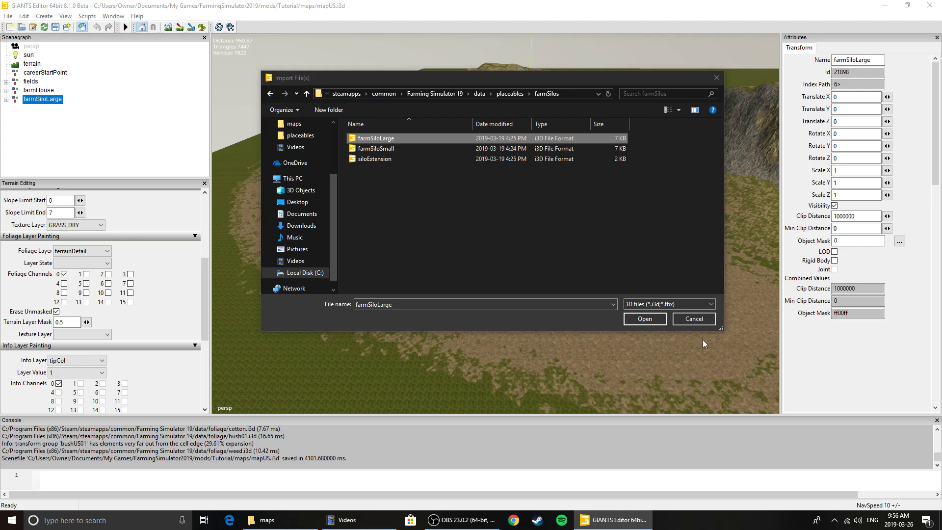
left_click(702, 320)
Place farmHouse on the dirt strip between the hill and the field, at about X -907, Z -446
left_click(43, 91)
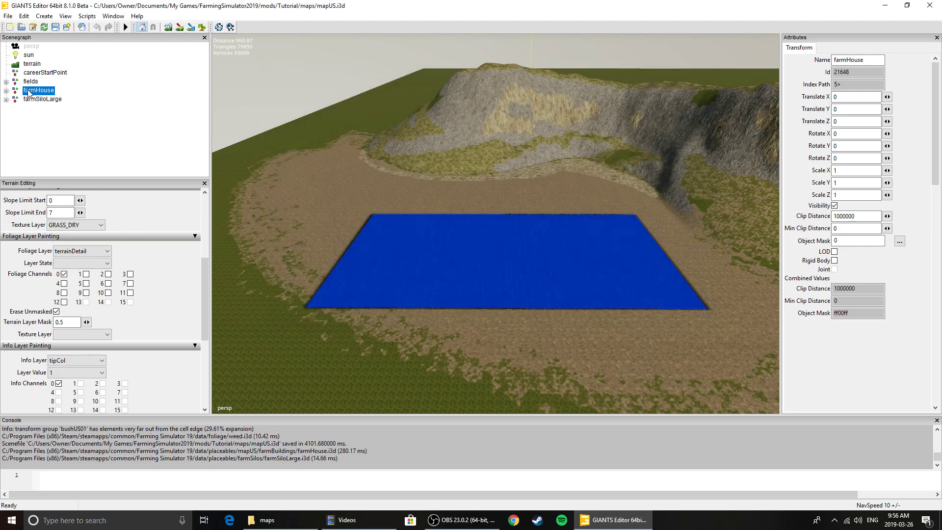
key("ctrl+b")
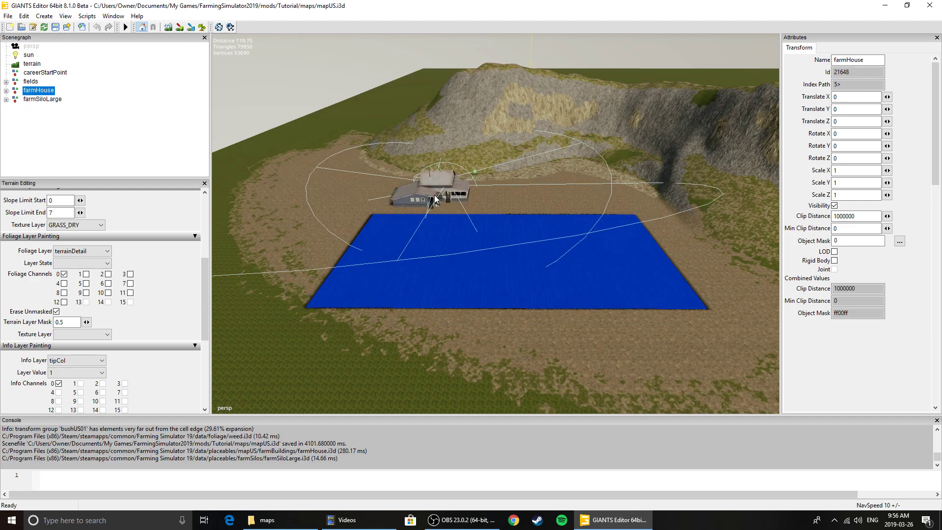
left_click(432, 199)
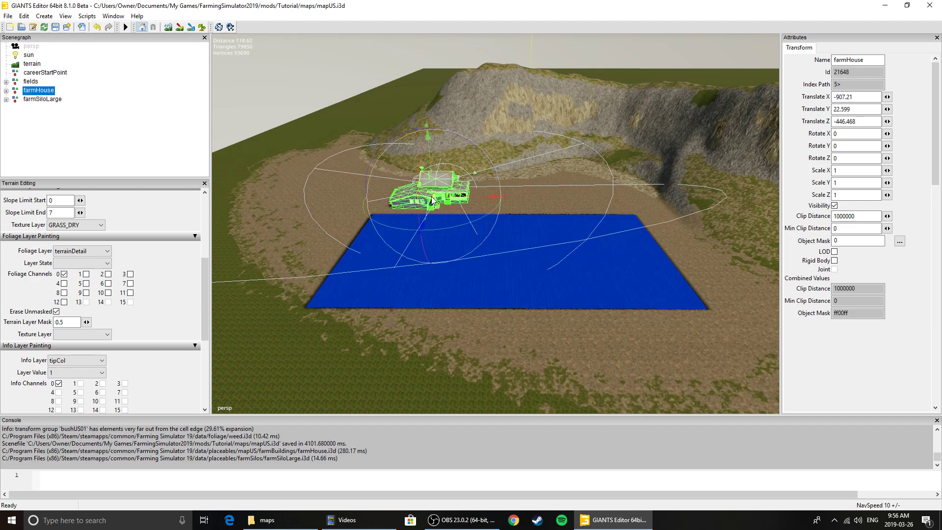
Place farmSiloLarge beside the farmhouse on the hill side of the field, at about X -866, Z -447, and deselect it
left_click(48, 100)
key("ctrl+b")
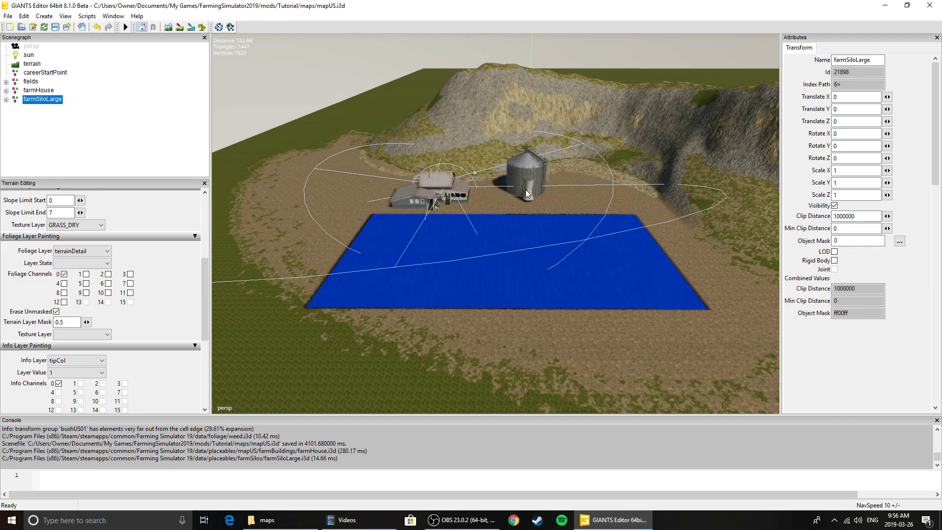
left_click(550, 196)
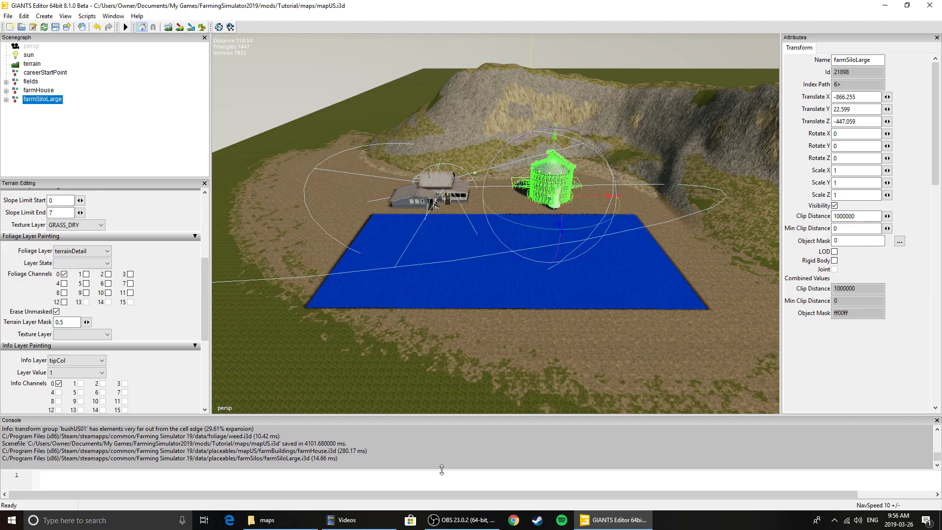
left_click(476, 355)
Examine from the side and up close how the farmhouse and silo sit beside the field
scroll(410, 304, "up", 5)
left_click_drag(410, 324, 613, 310, "alt")
scroll(508, 314, "down", 5)
key("Left")
key("Right")
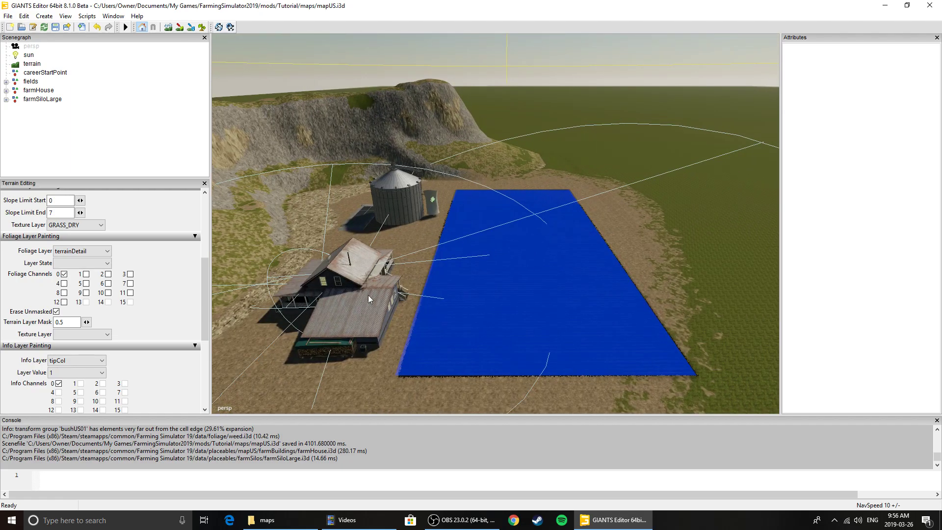
right_click(499, 277)
key("Escape")
left_click_drag(355, 177, 379, 174, "alt")
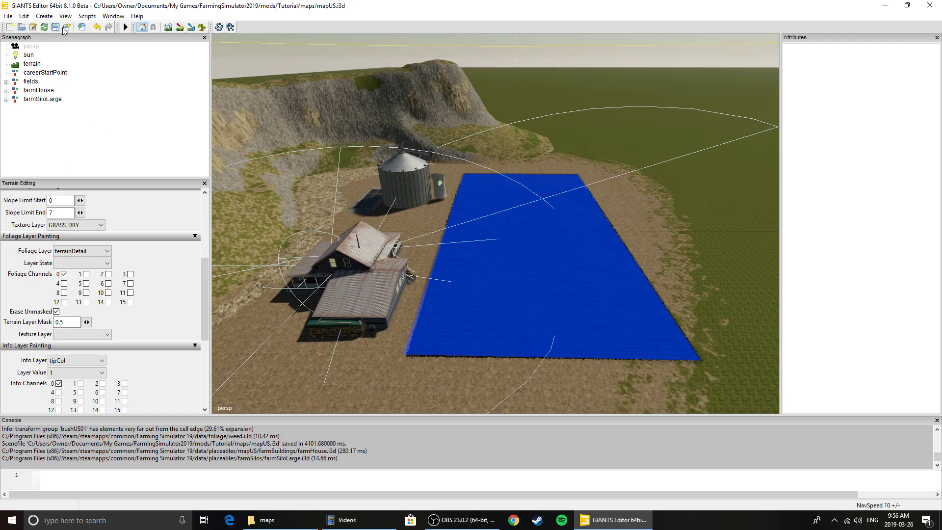
Start another file import and browse to Farming Simulator 19's data\placeables folder under Program Files (x86)\Steam\steamapps\common
left_click(82, 27)
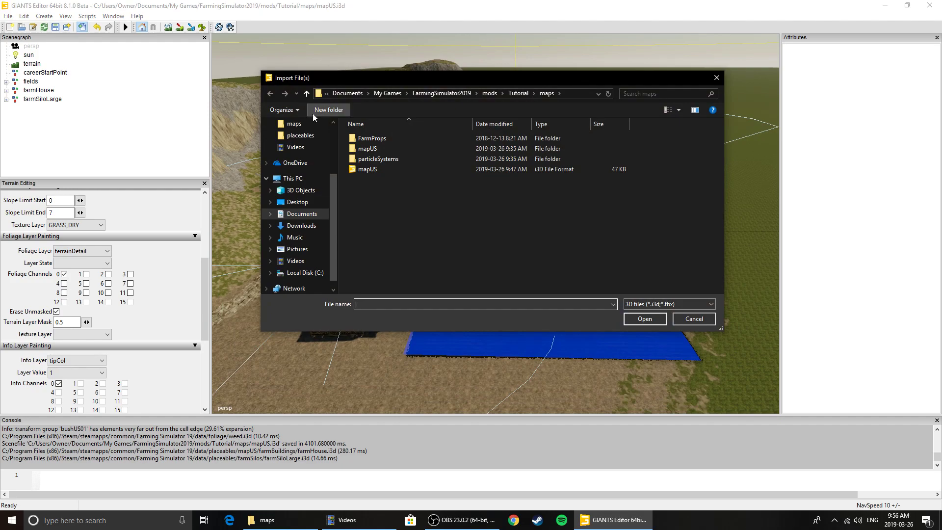
left_click(307, 94)
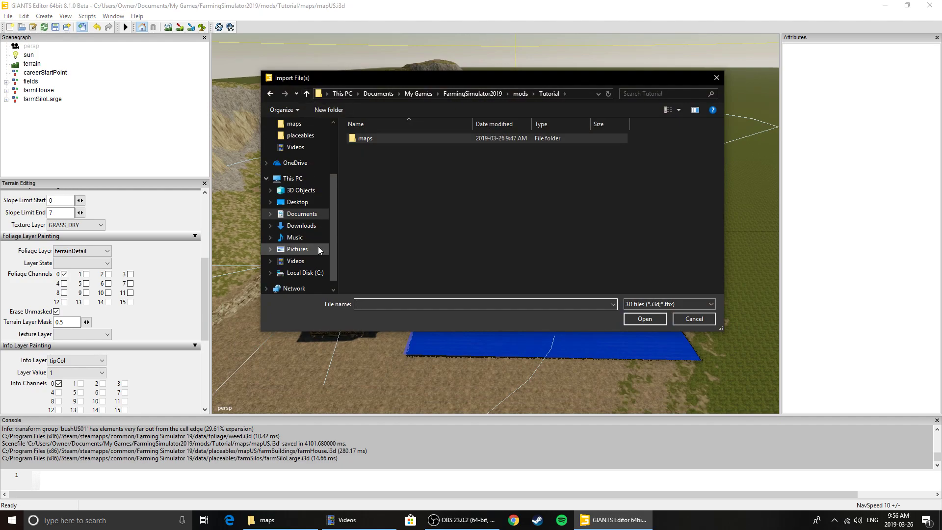
left_click(309, 274)
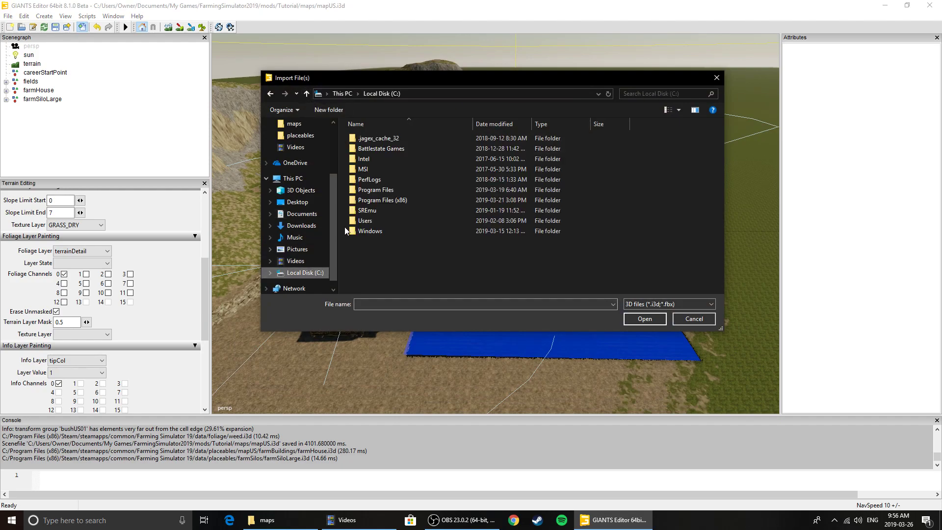
double_click(375, 205)
scroll(370, 246, "down", 8)
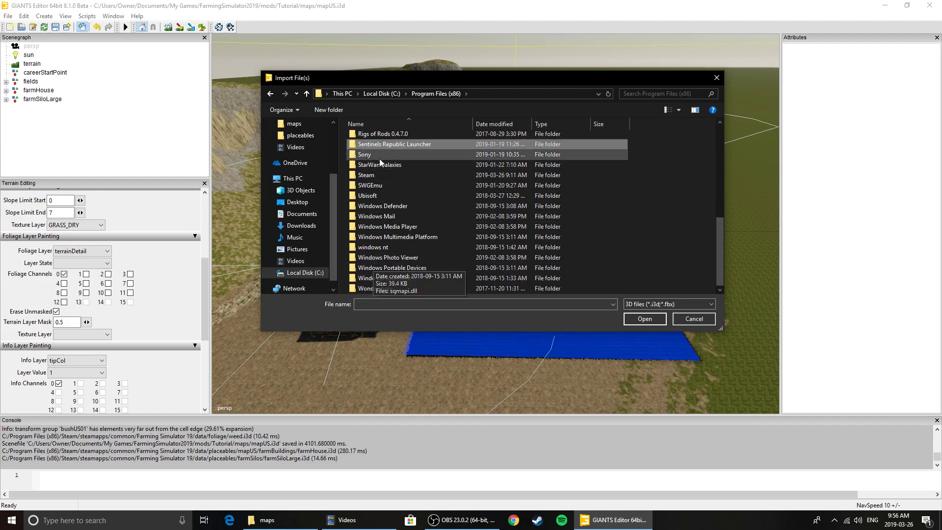
double_click(375, 175)
scroll(387, 187, "down", 3)
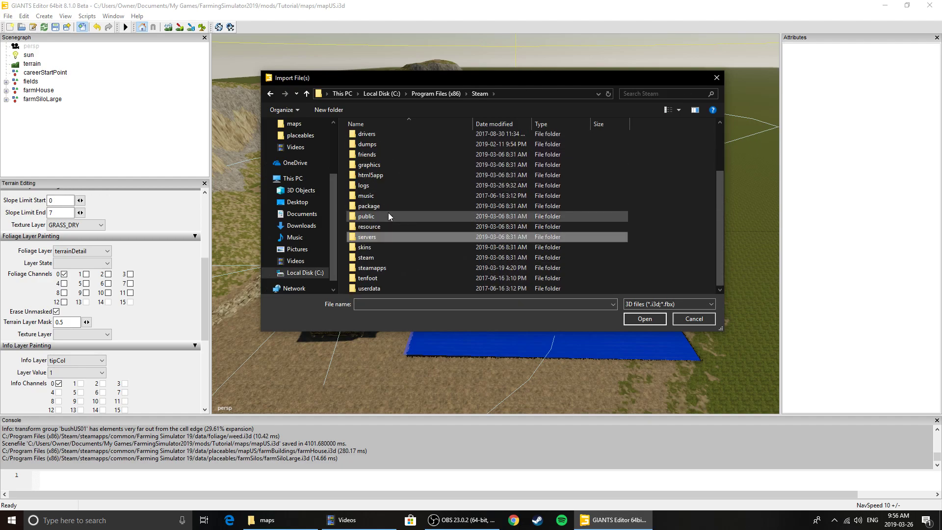
double_click(378, 267)
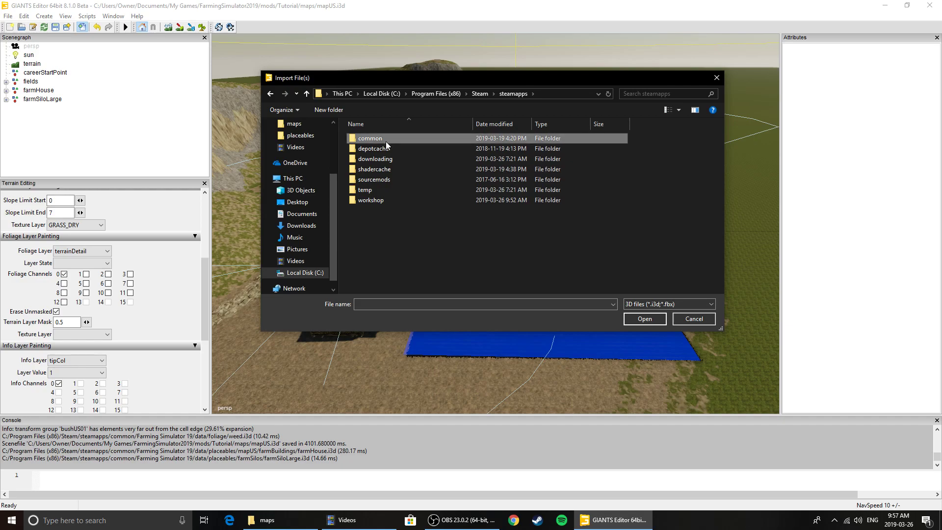
double_click(386, 139)
double_click(387, 206)
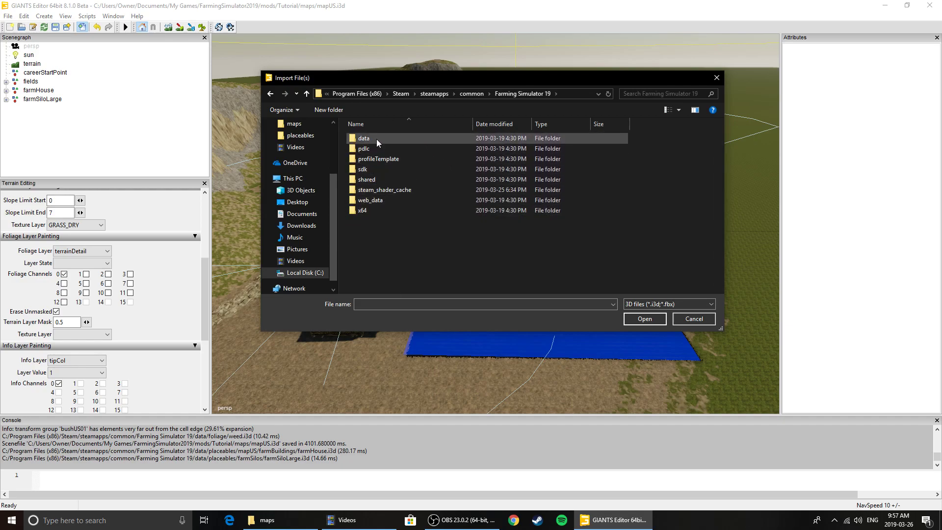
double_click(376, 139)
double_click(381, 221)
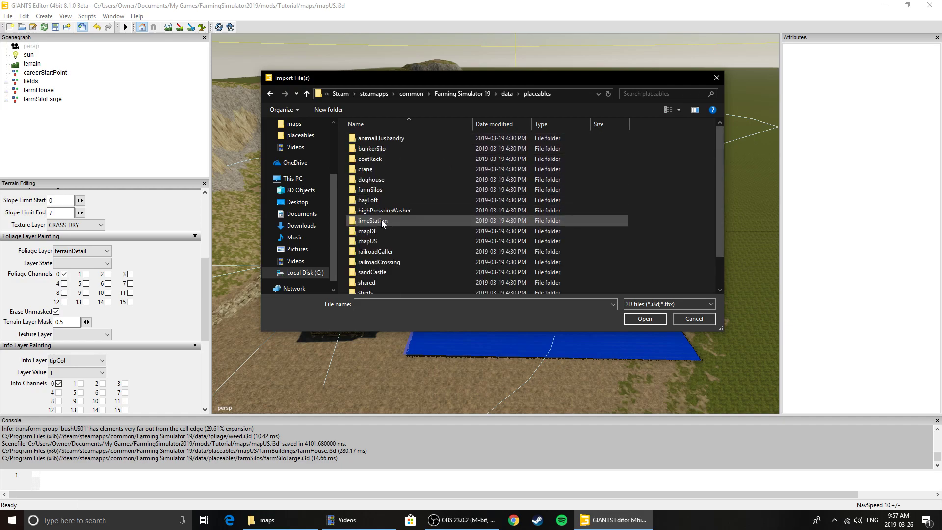
Import the sellingStationGeneric model from the mapUS\sellingStationGeneric folder and close the file import
scroll(418, 272, "down", 2)
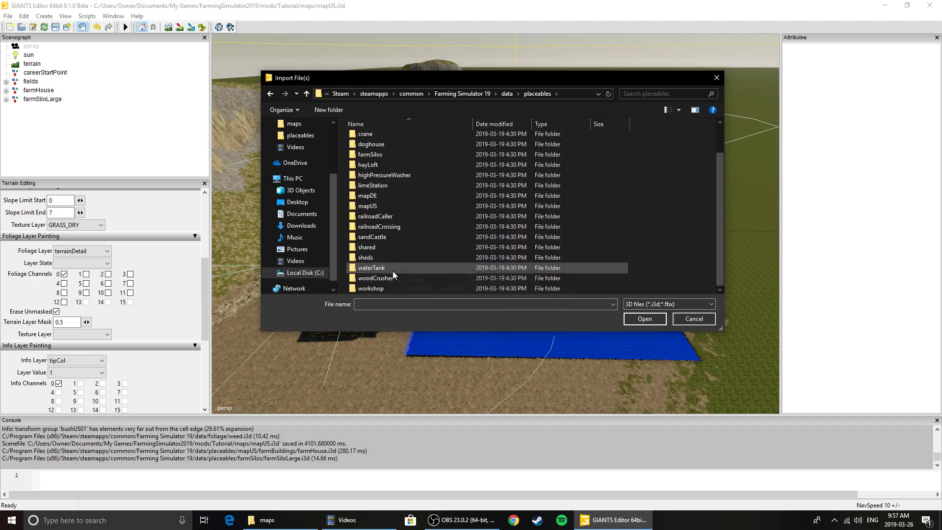
double_click(393, 195)
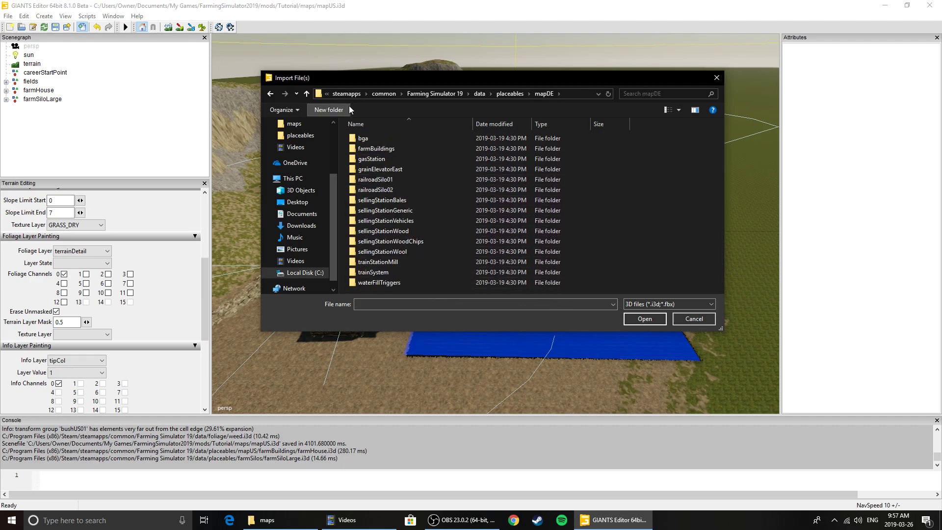
left_click(306, 94)
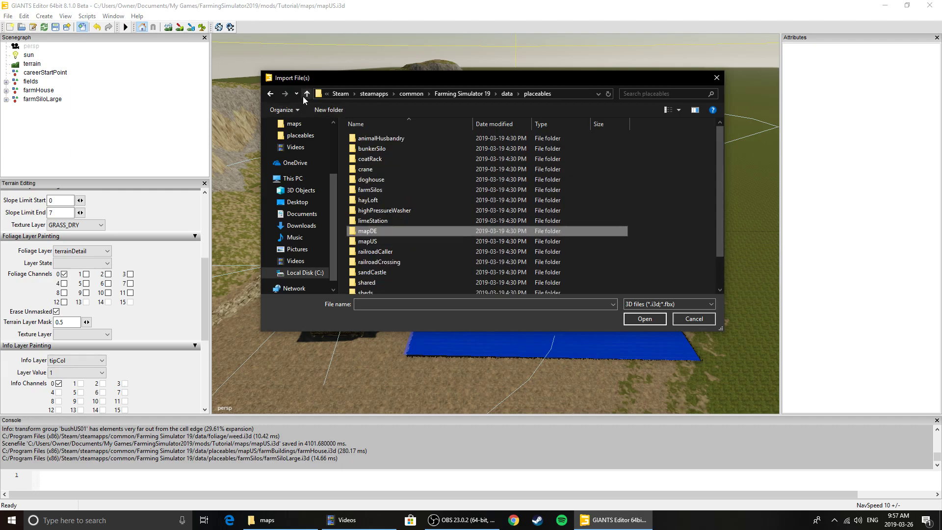
double_click(367, 241)
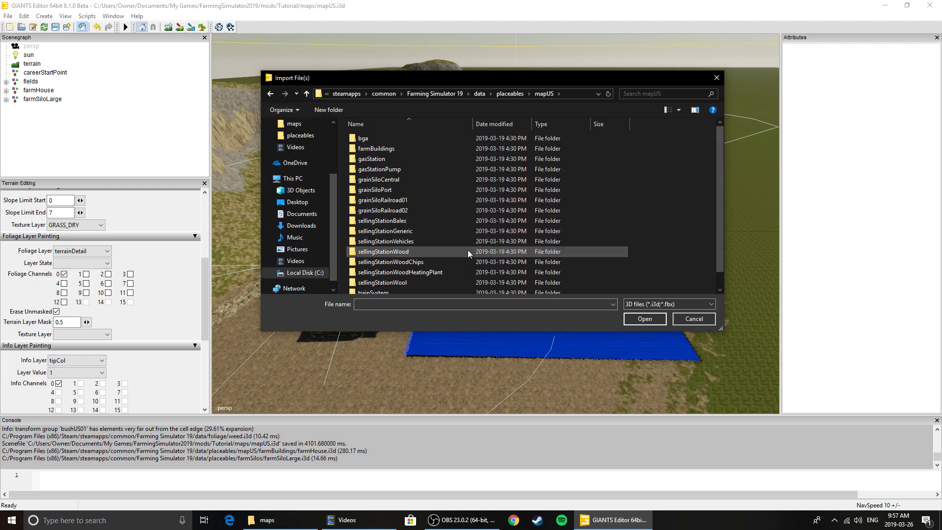
double_click(396, 232)
left_click_drag(382, 138, 80, 154)
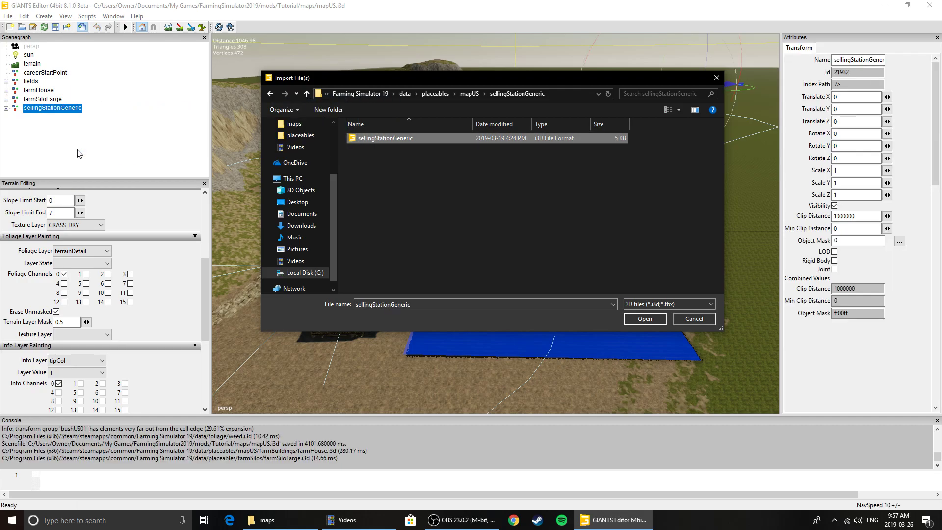
left_click(716, 78)
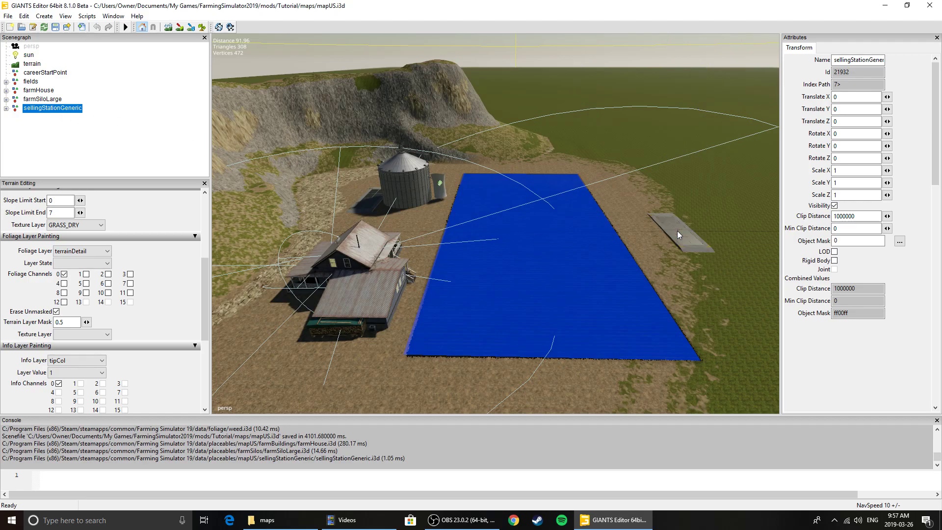
Place sellingStationGeneric across the field from the farmhouse, at about X -883, Z -378, and deselect it
left_click(664, 225, "ctrl+shift")
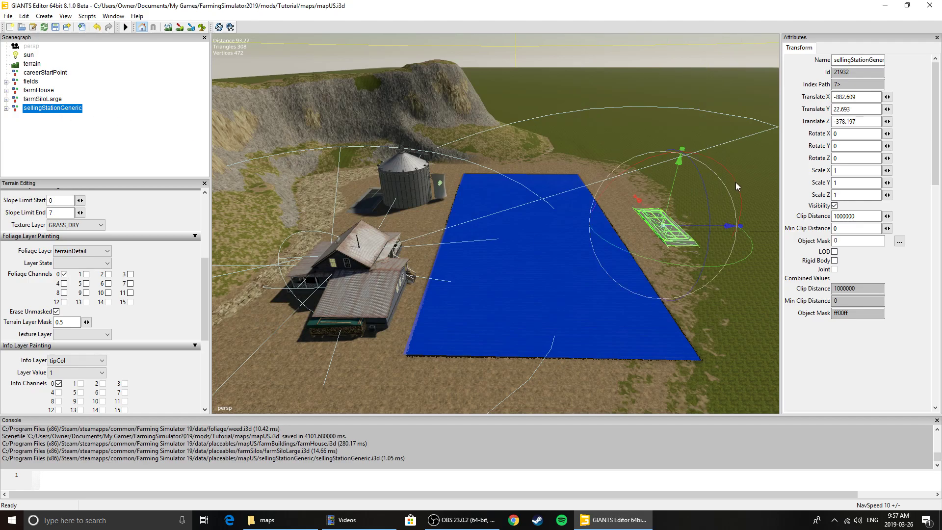
left_click(744, 151)
Examine the layout of the farmhouse, silo and selling station around the field from several angles
scroll(507, 225, "up", 5)
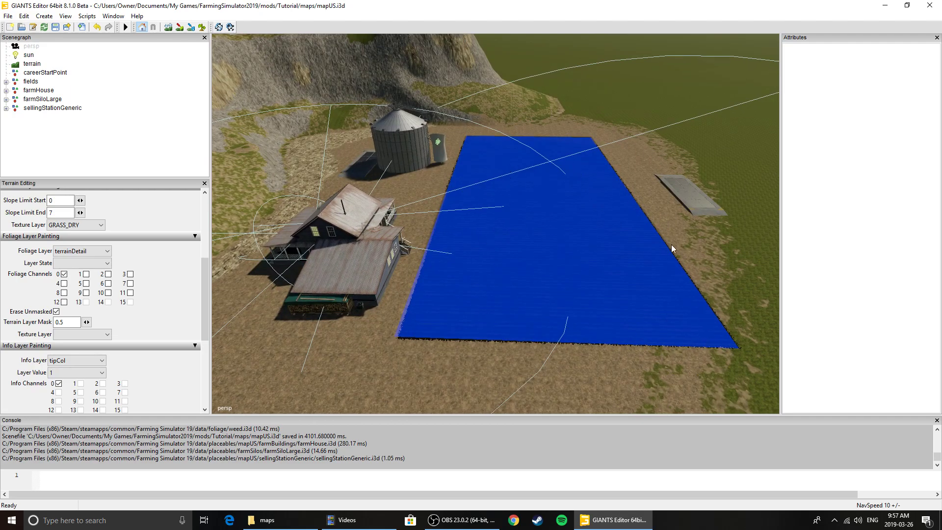
middle_click_drag(608, 251, 382, 279, "alt")
scroll(374, 275, "down", 3)
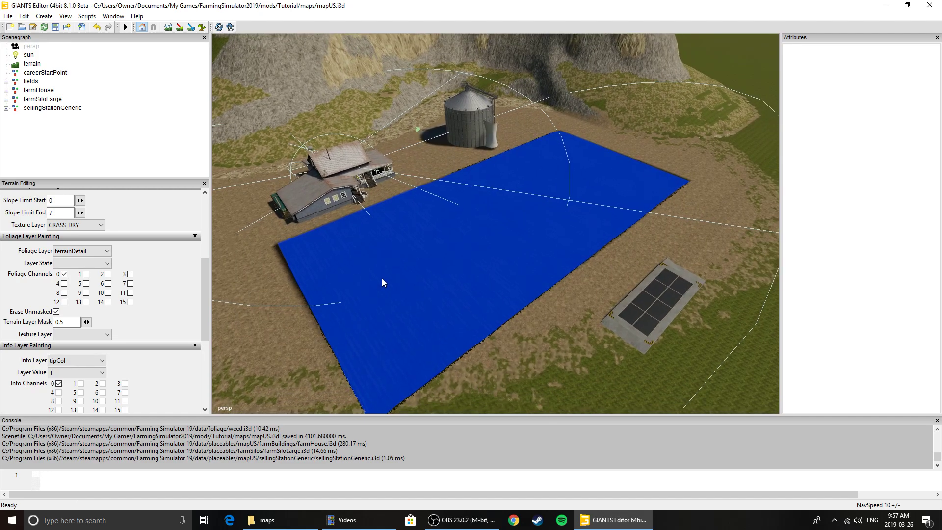
right_click_drag(467, 292, 473, 281)
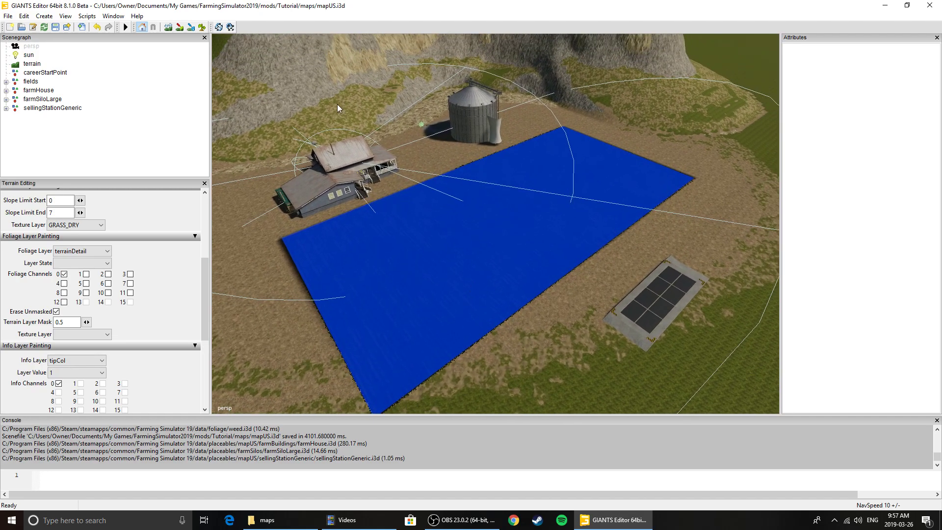
right_click_drag(499, 241, 491, 246)
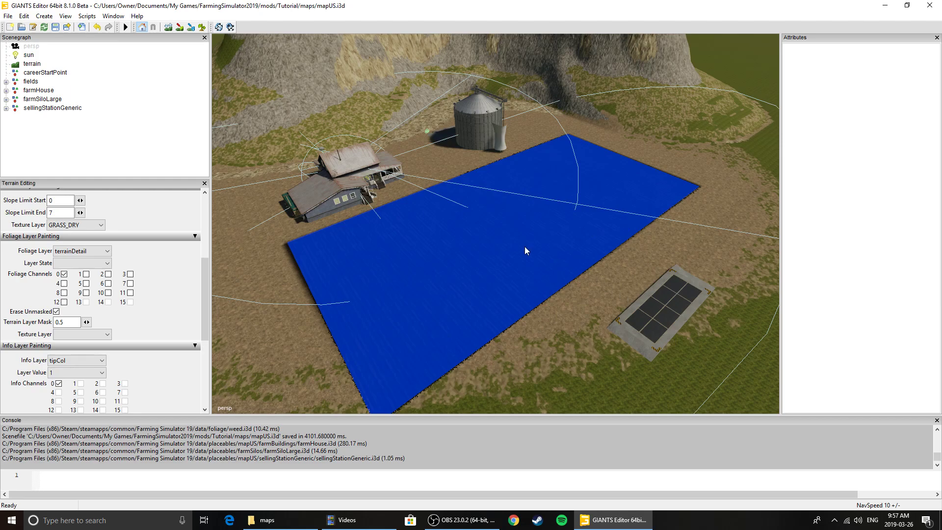
left_click_drag(457, 197, 449, 188, "alt")
scroll(451, 181, "down", 3)
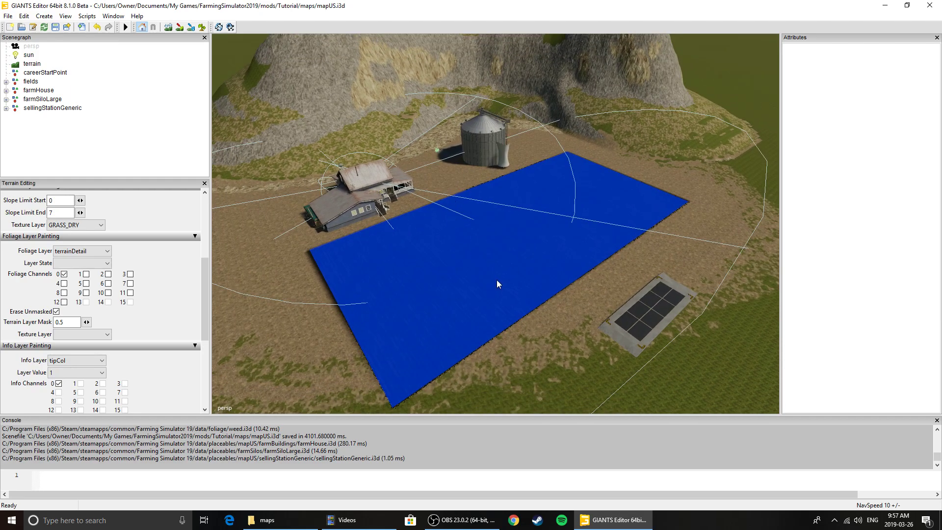